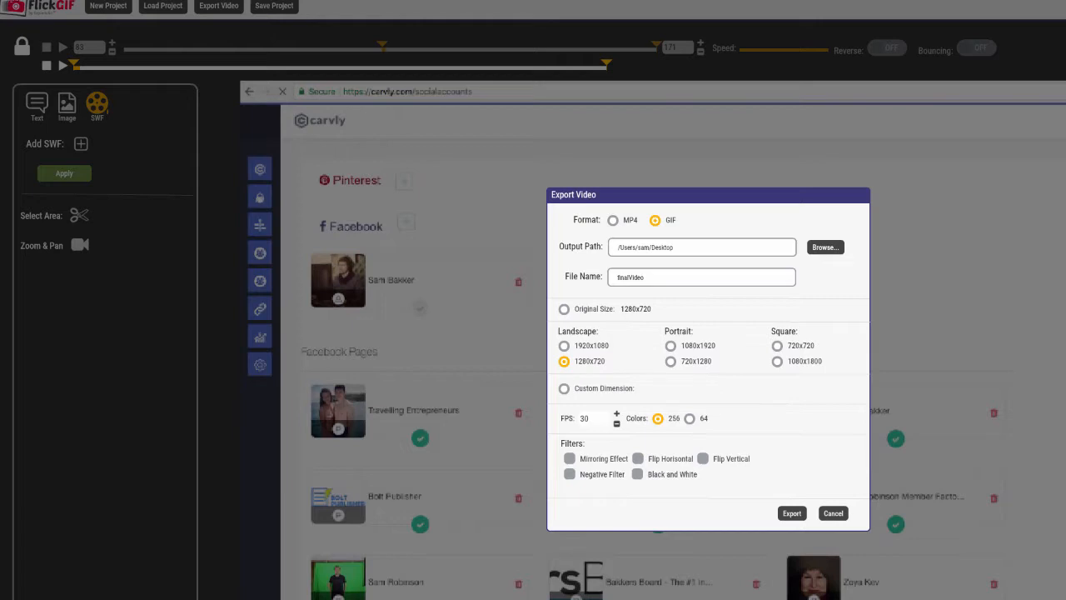
Step: Dismiss the video export settings without exporting
mouse_move(1065, 599)
left_mouse_down()
mouse_move(1065, 584)
mouse_move(1064, 597)
left_mouse_up()
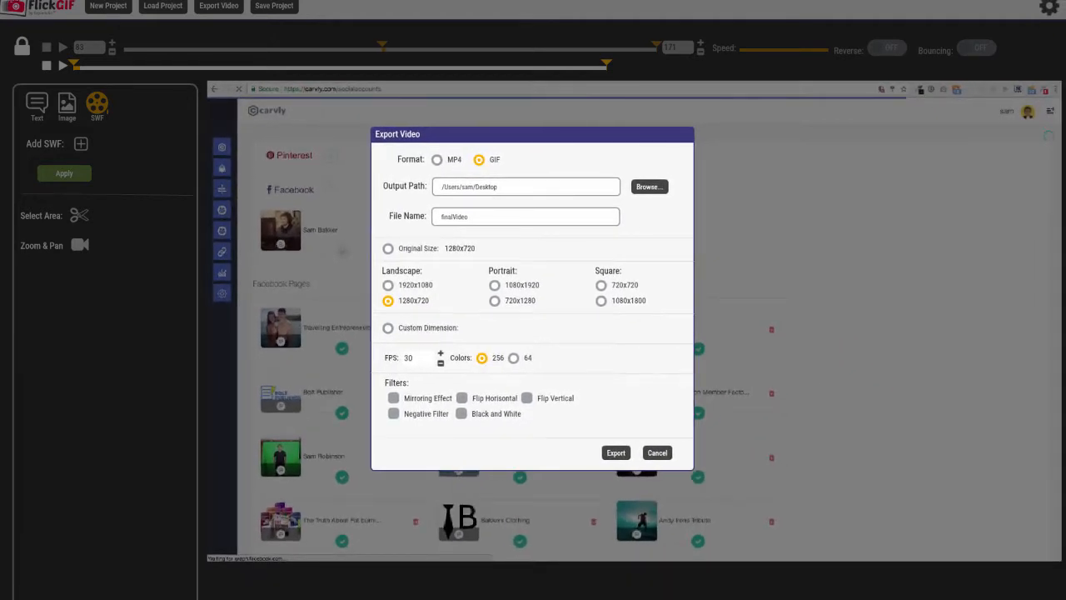
left_click(657, 452)
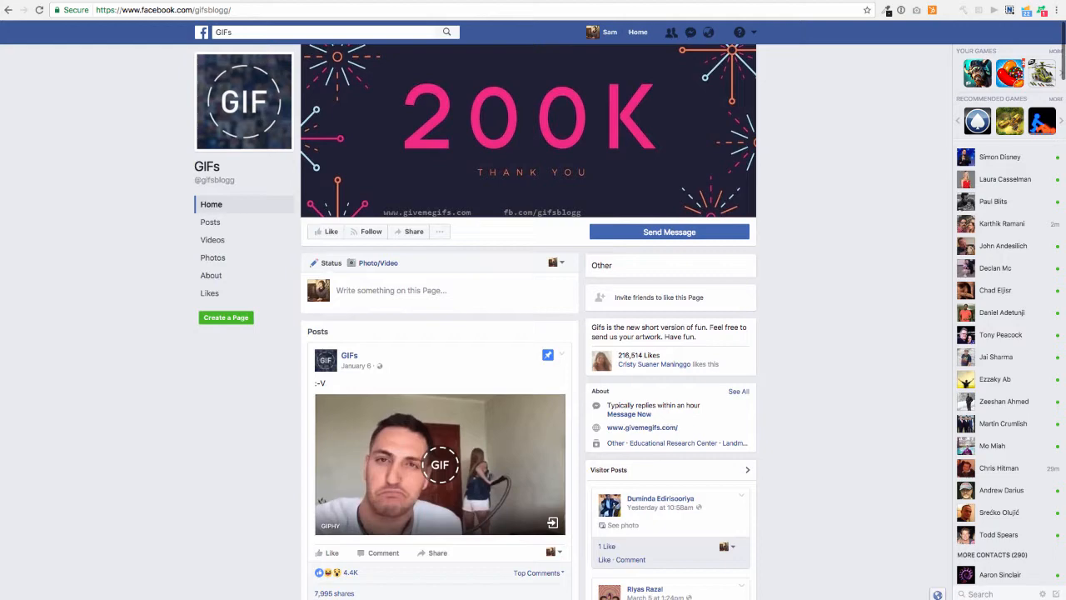
Step: Browse the posts on the GIFs Facebook page to examine how its animated GIFs are presented and how people engage with them
scroll(533, 333, "down", 2)
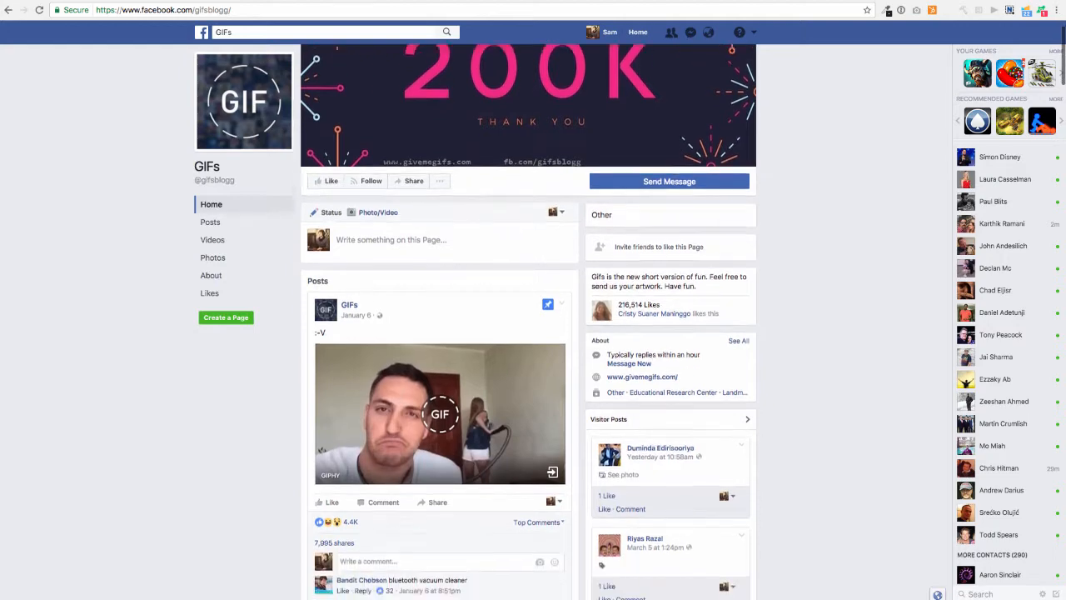
scroll(533, 333, "down", 2)
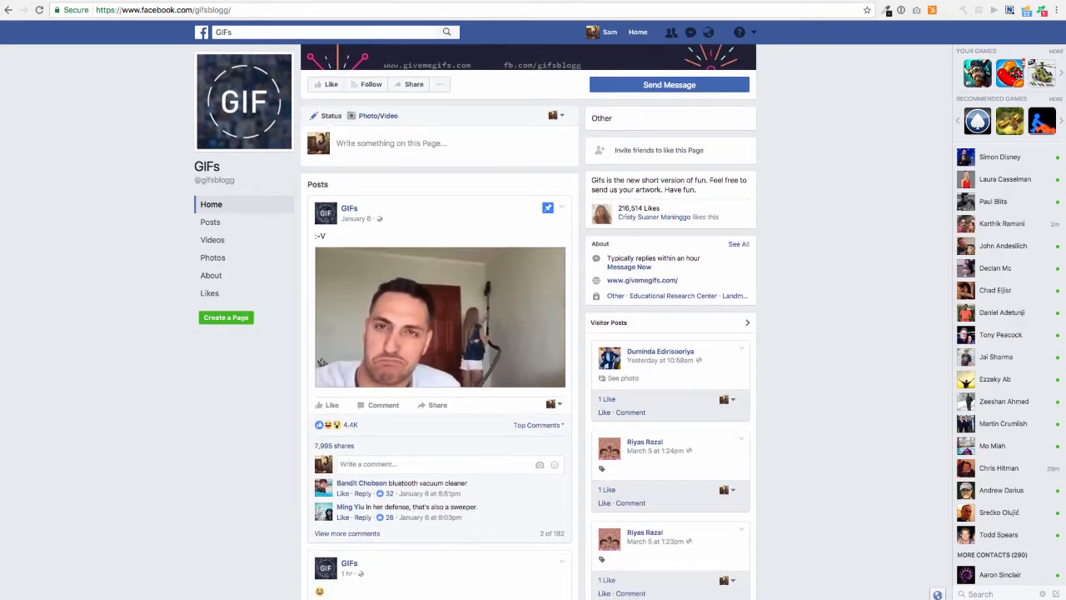
scroll(533, 333, "down", 5)
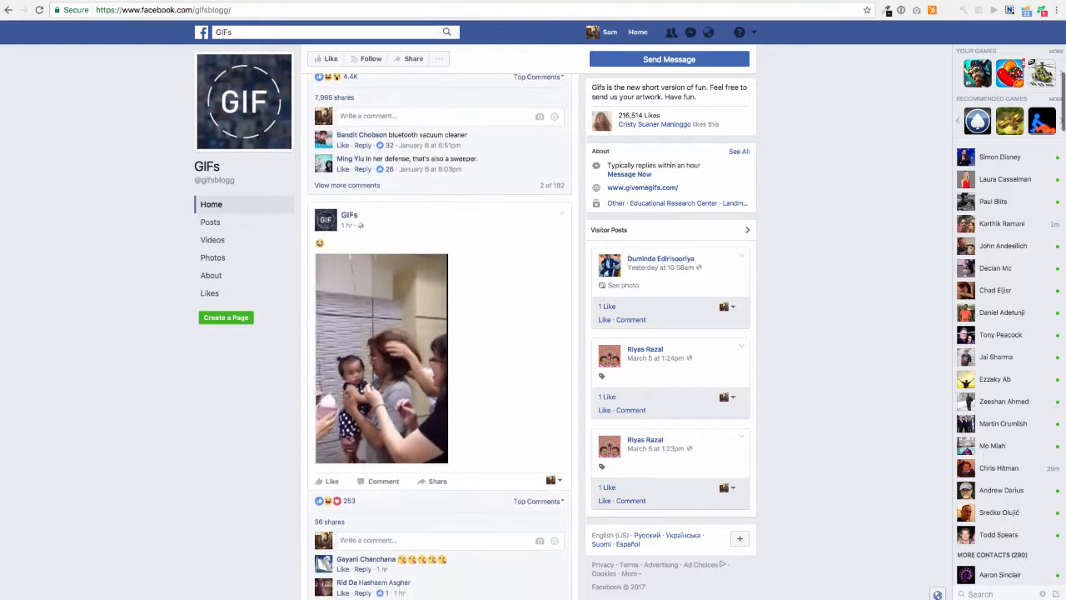
scroll(440, 334, "down", 1)
scroll(440, 334, "down", 5)
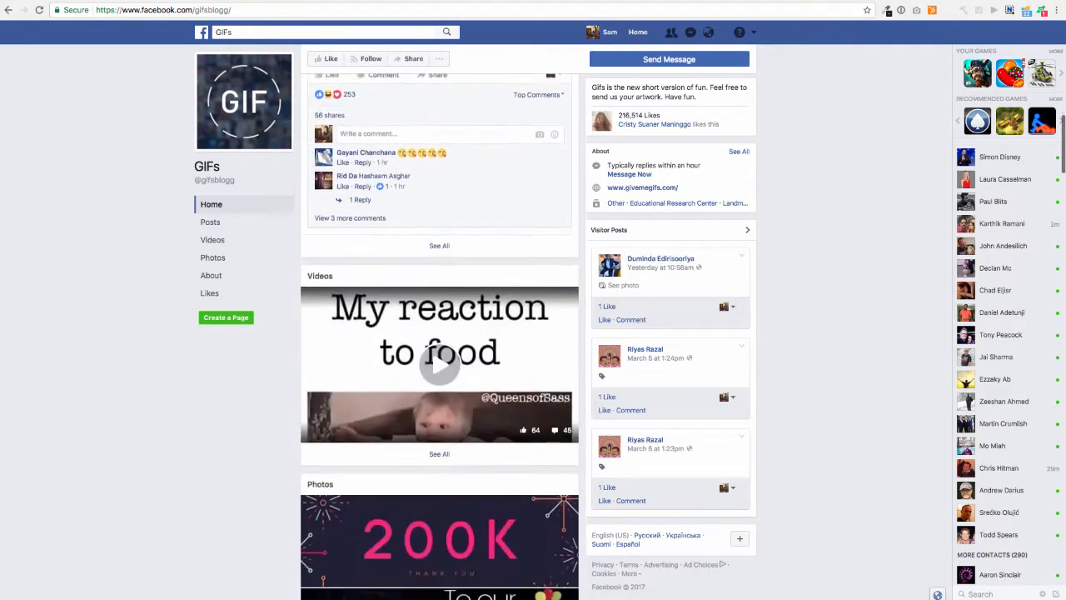
scroll(440, 334, "down", 8)
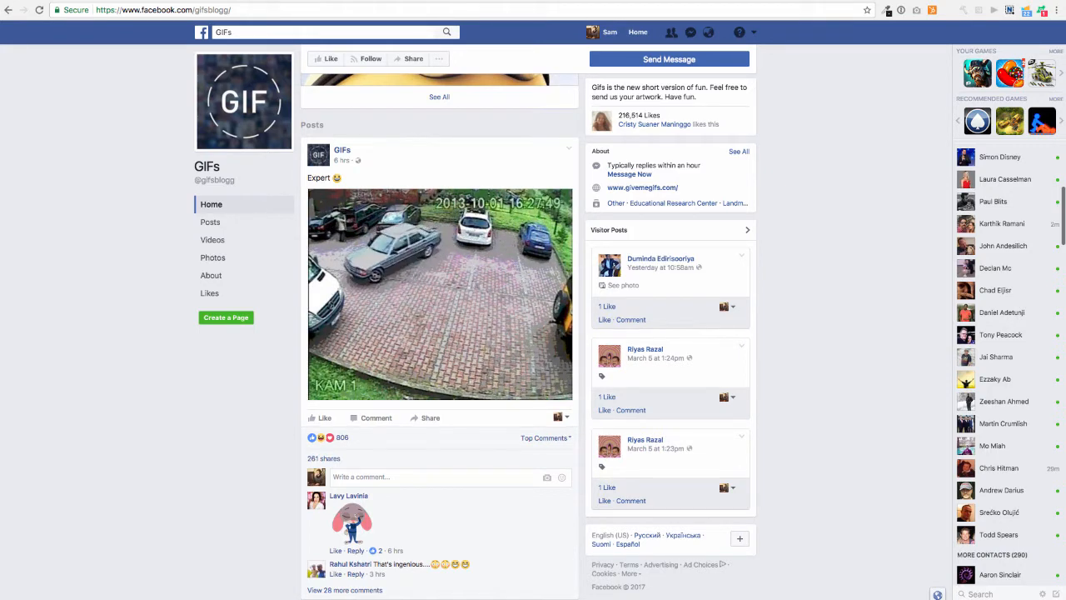
scroll(440, 333, "down", 5)
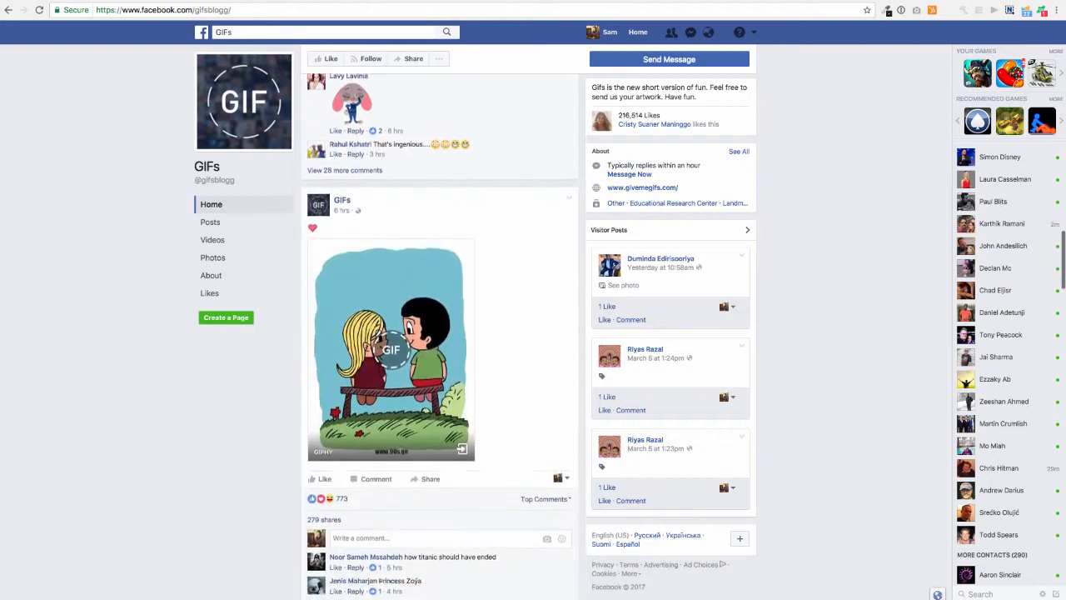
scroll(440, 333, "down", 6)
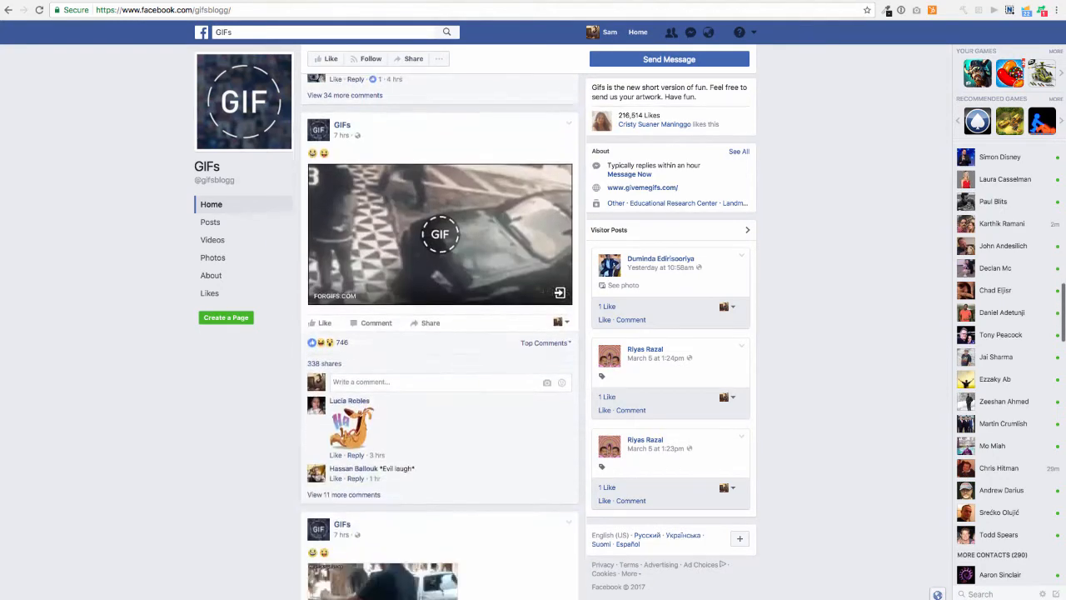
scroll(440, 334, "down", 7)
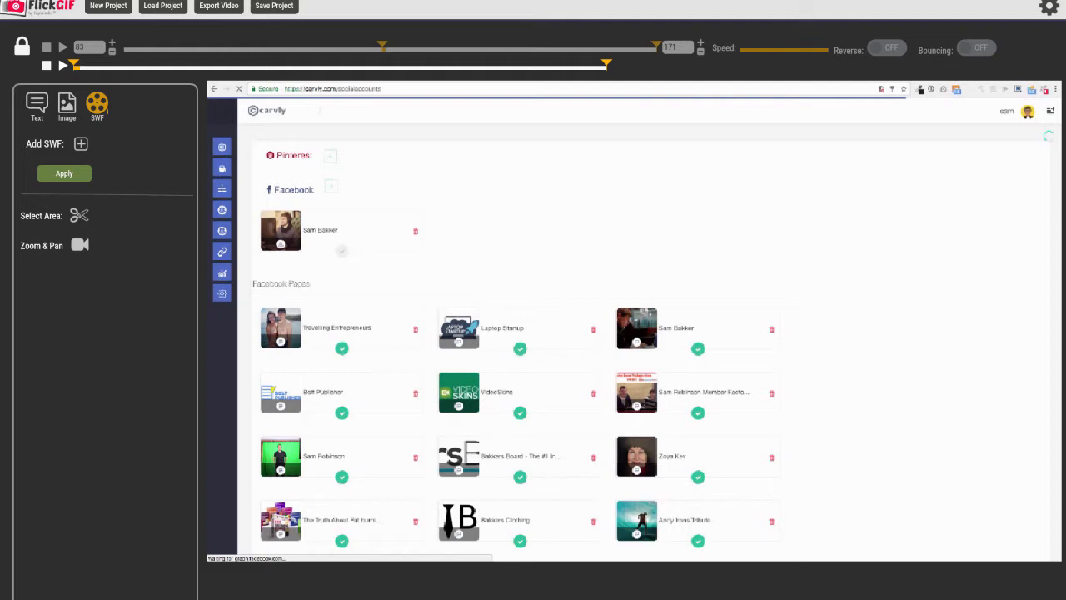
Step: In FlickGIF, try out a text overlay reading "dsdsadsa" on the video and delete it
left_click(37, 105)
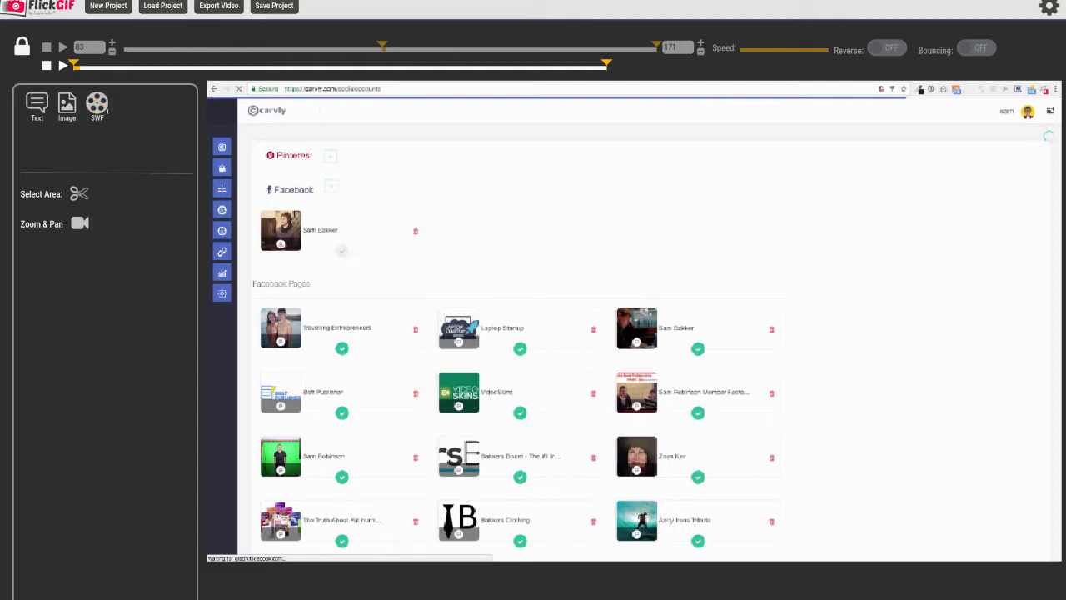
left_click(66, 141)
key("ctrl+a")
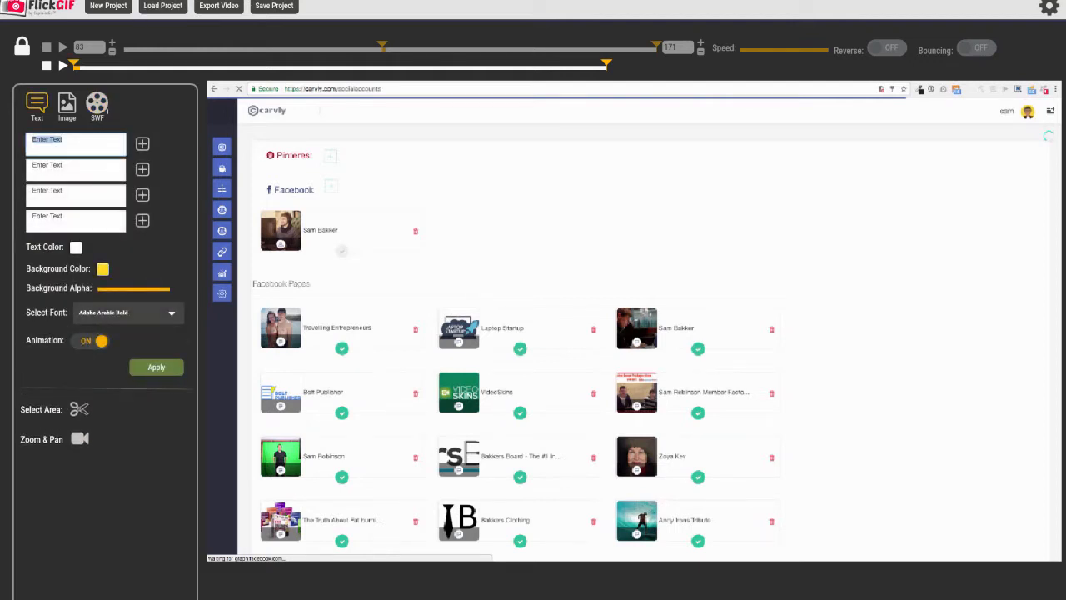
type("dsdsadsa")
left_click(142, 143)
left_click_drag(348, 150, 517, 240)
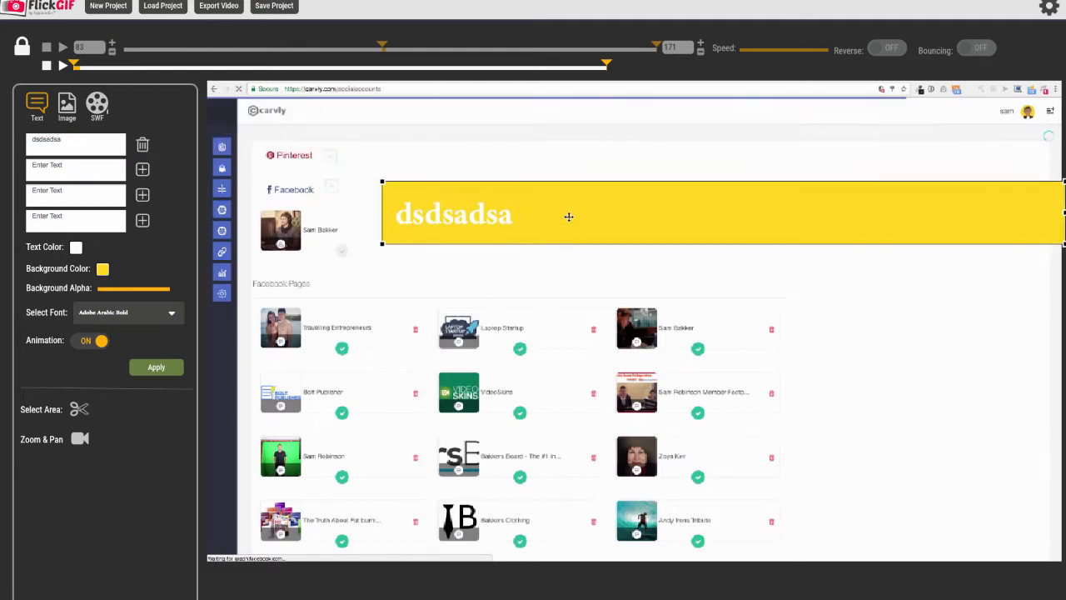
left_click_drag(569, 217, 457, 292)
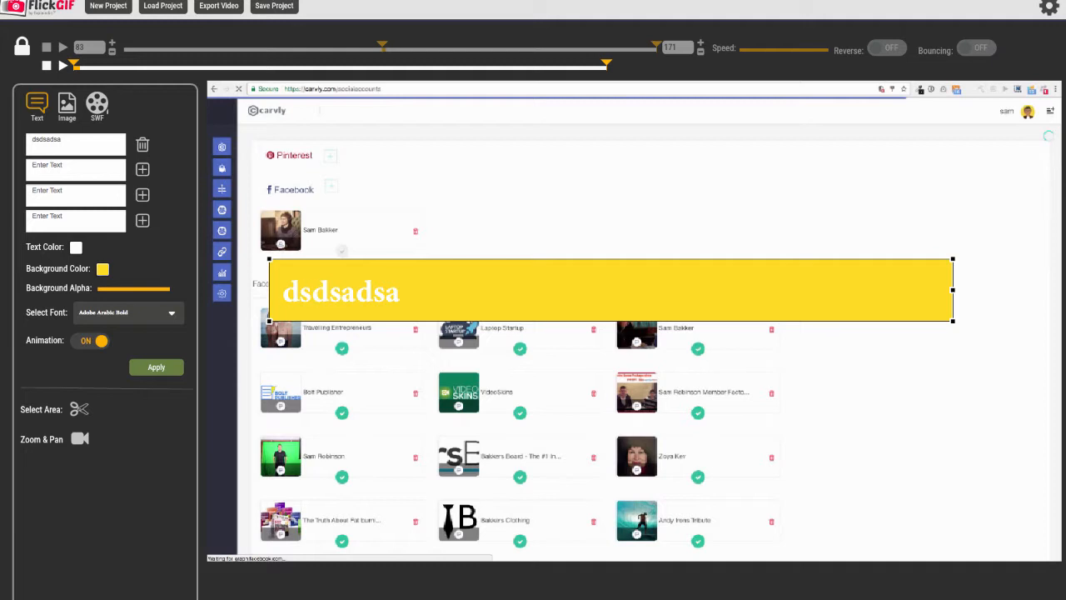
left_click(143, 144)
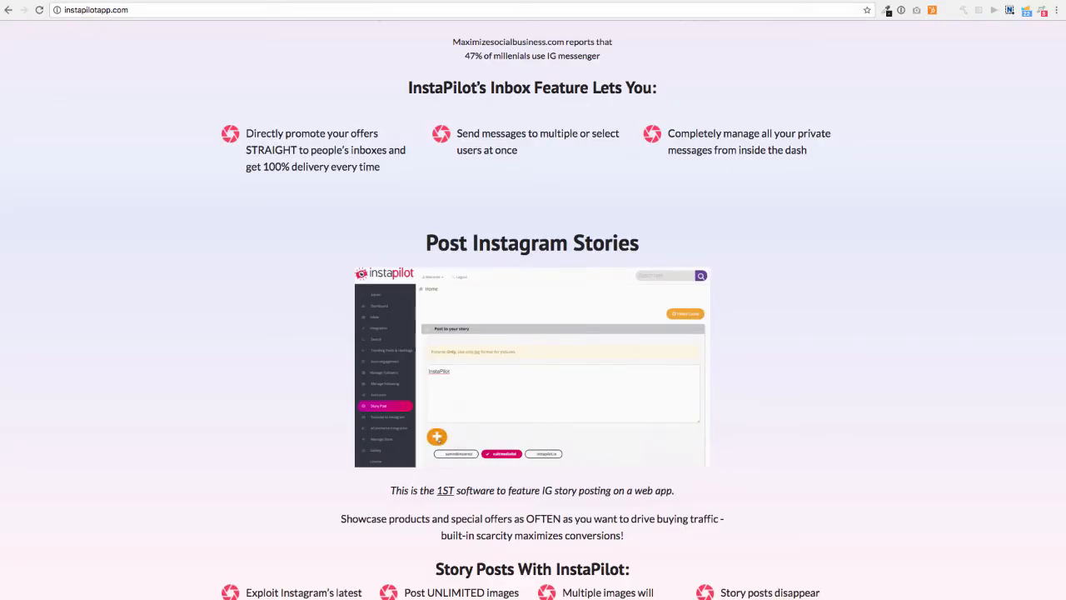
Step: On the InstaPilot web page, open the GIF under "Built-In YouTube Video Curation & Posting" by its image address in a new tab
scroll(533, 308, "down", 1)
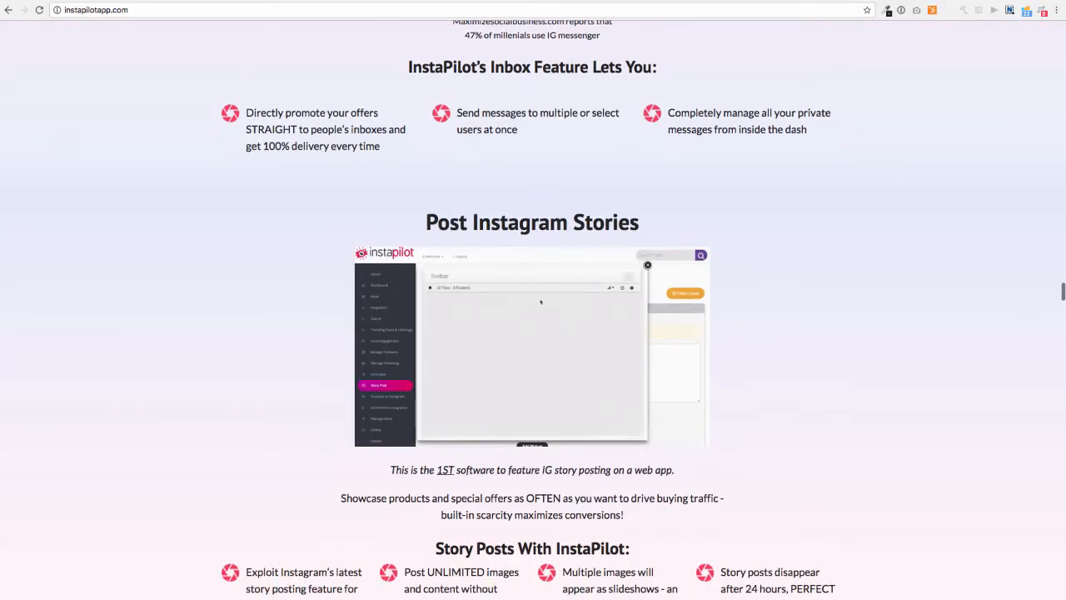
scroll(533, 309, "down", 5)
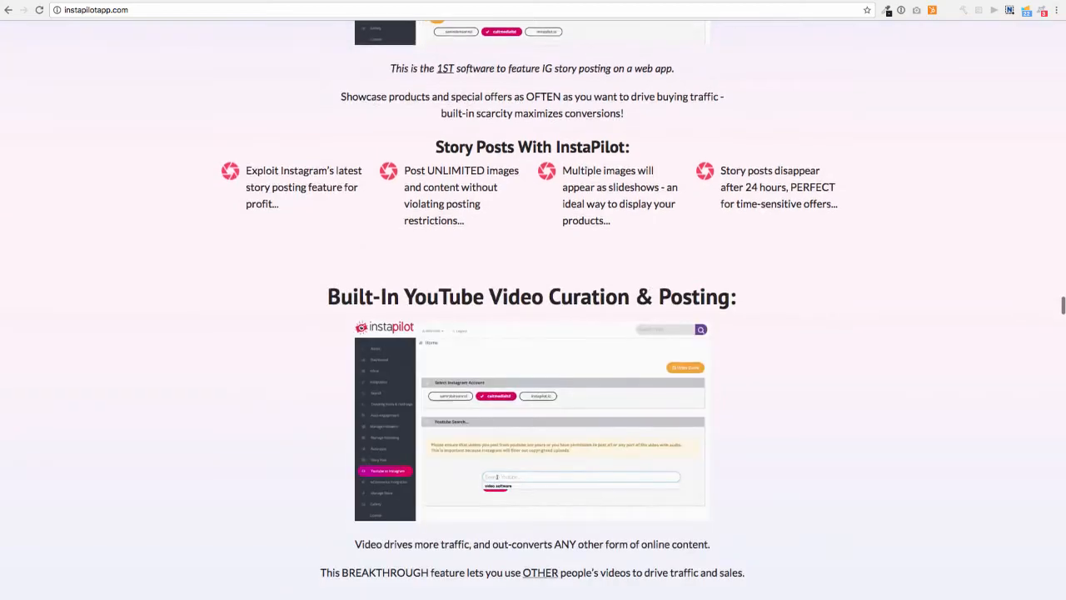
scroll(533, 309, "down", 2)
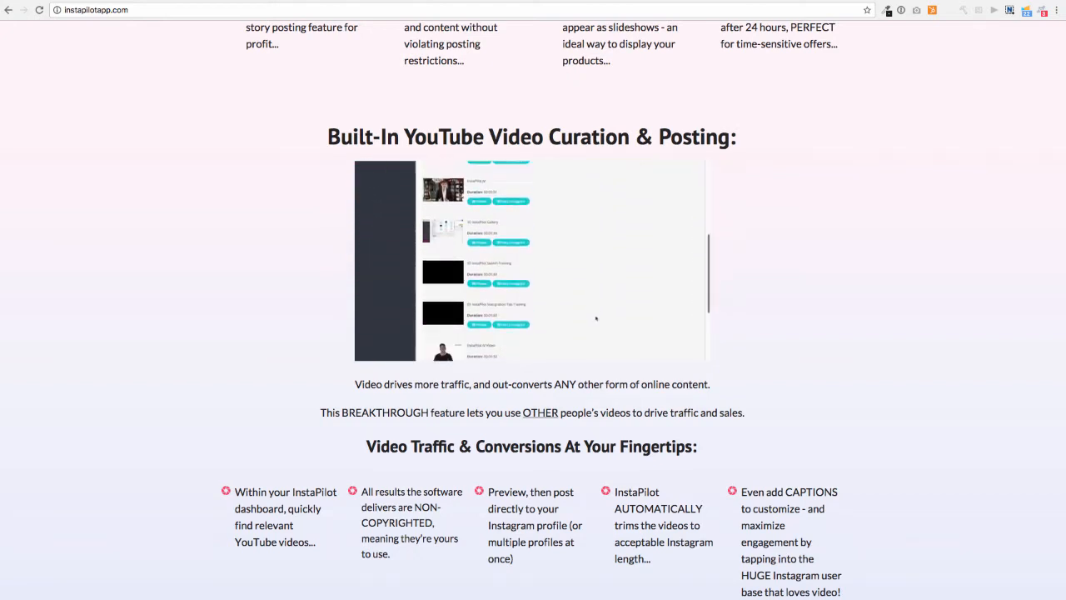
right_click(536, 263)
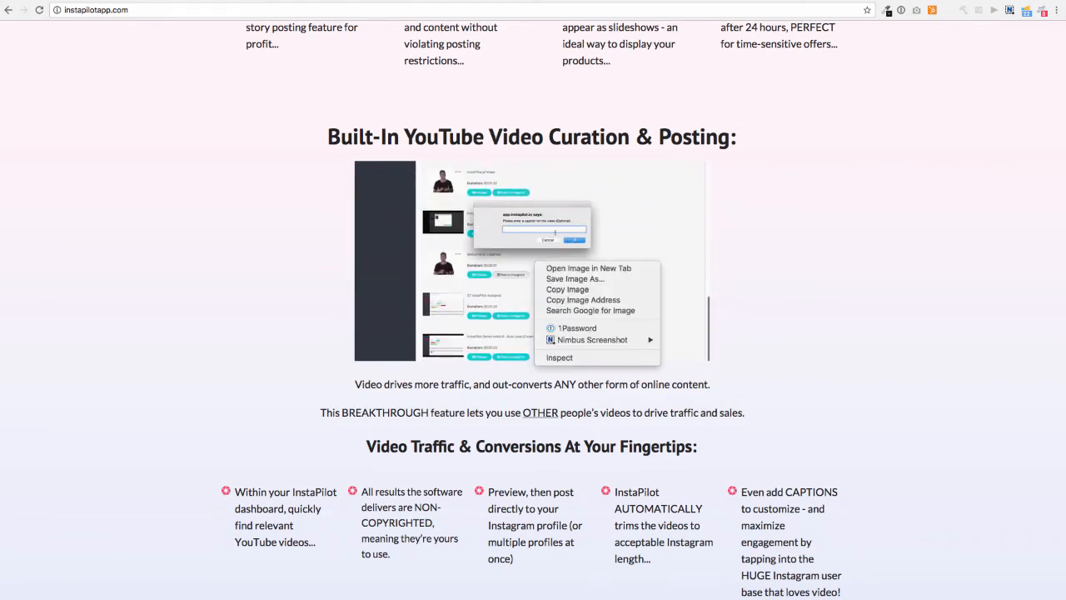
left_click(583, 299)
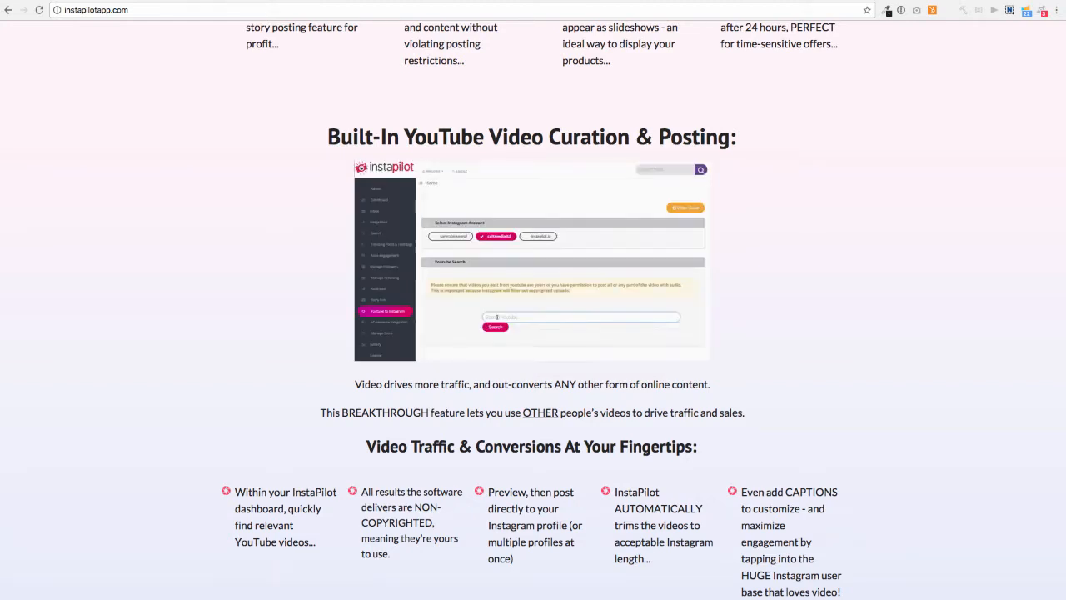
key("ctrl+t")
key("ctrl+v")
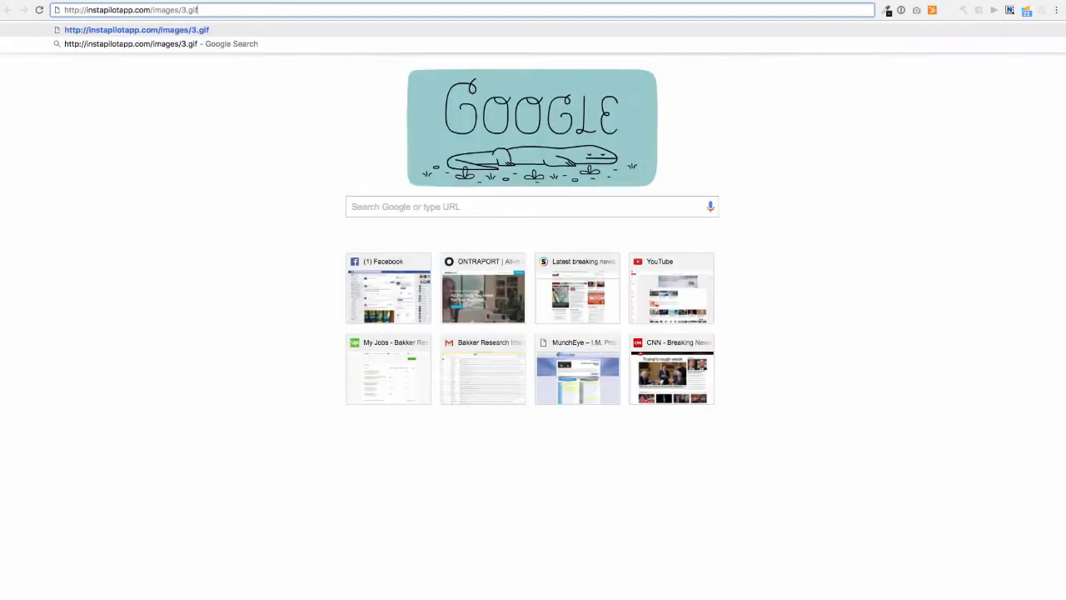
key("Return")
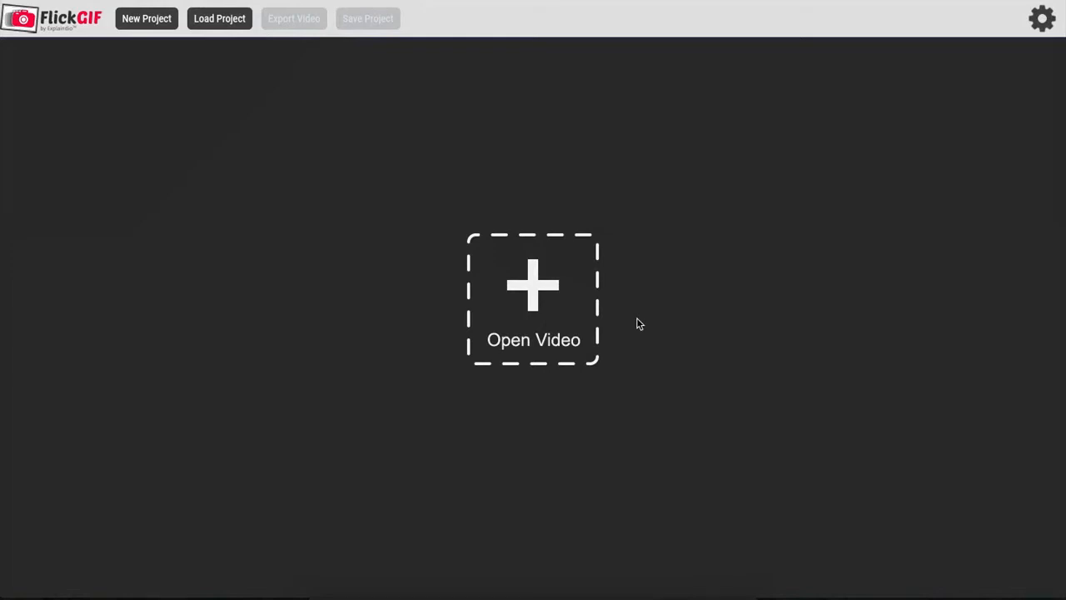
Step: In FlickGIF, open the watermelon-cutting video and trim it to start at frame 328 and end at frame 546
left_click(536, 292)
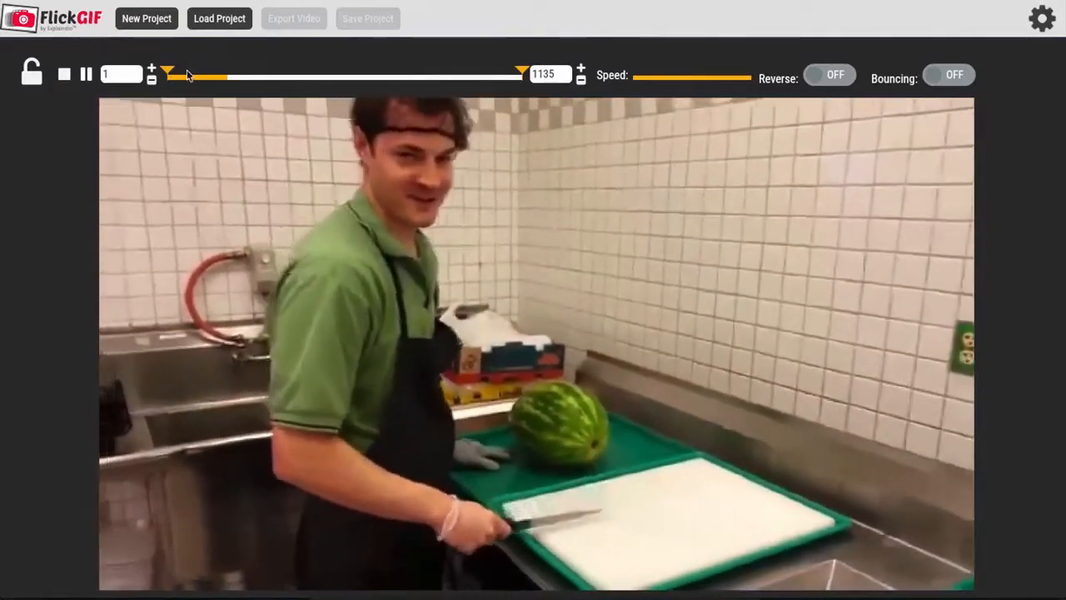
mouse_move(187, 75)
left_mouse_down()
mouse_move(369, 75)
mouse_move(258, 77)
mouse_move(274, 79)
left_mouse_up()
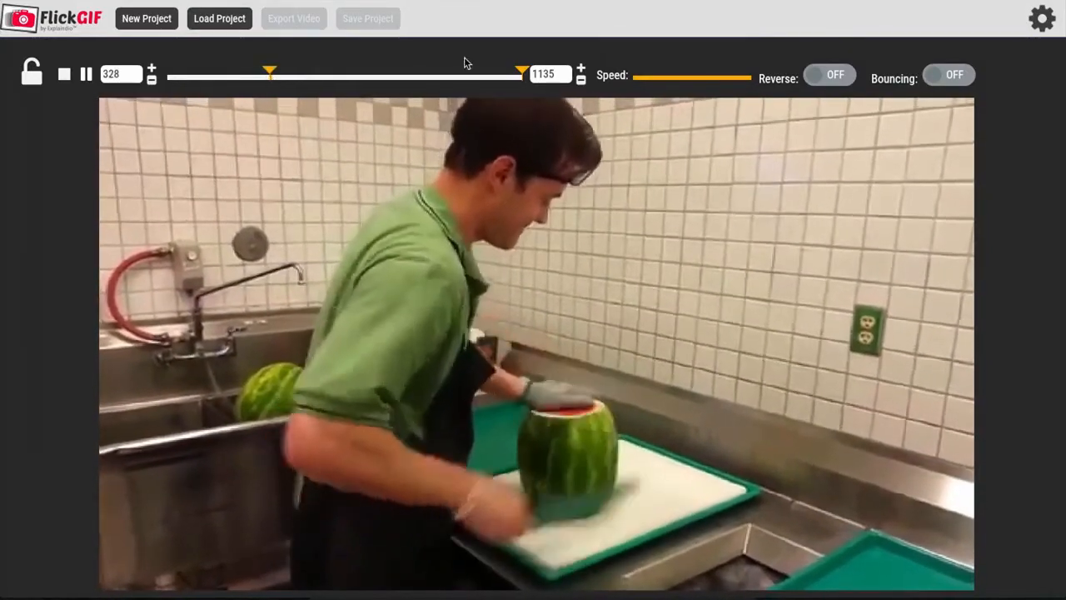
left_click_drag(525, 76, 332, 82)
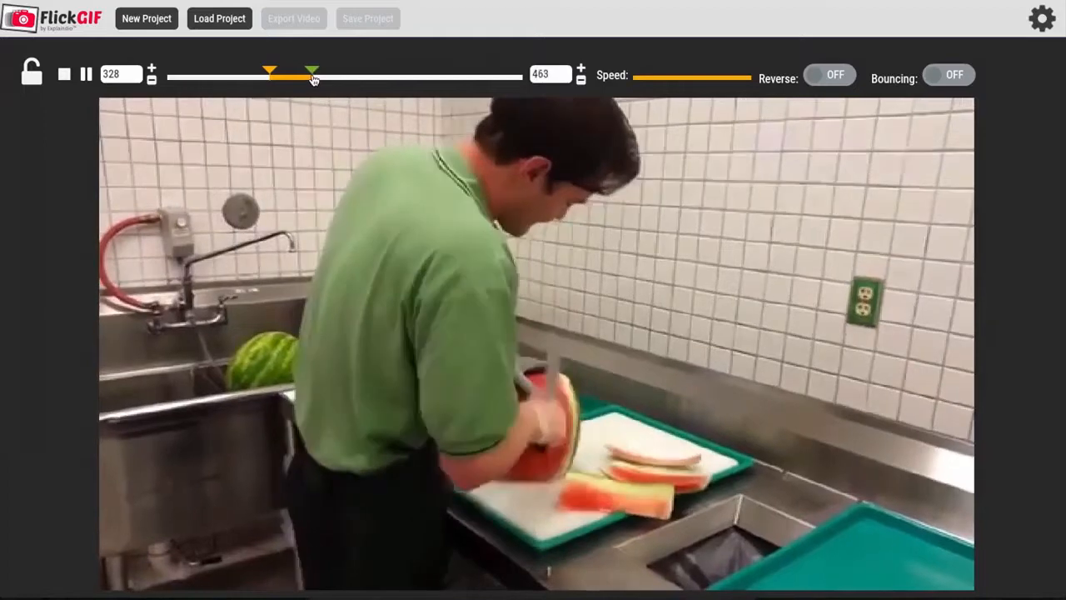
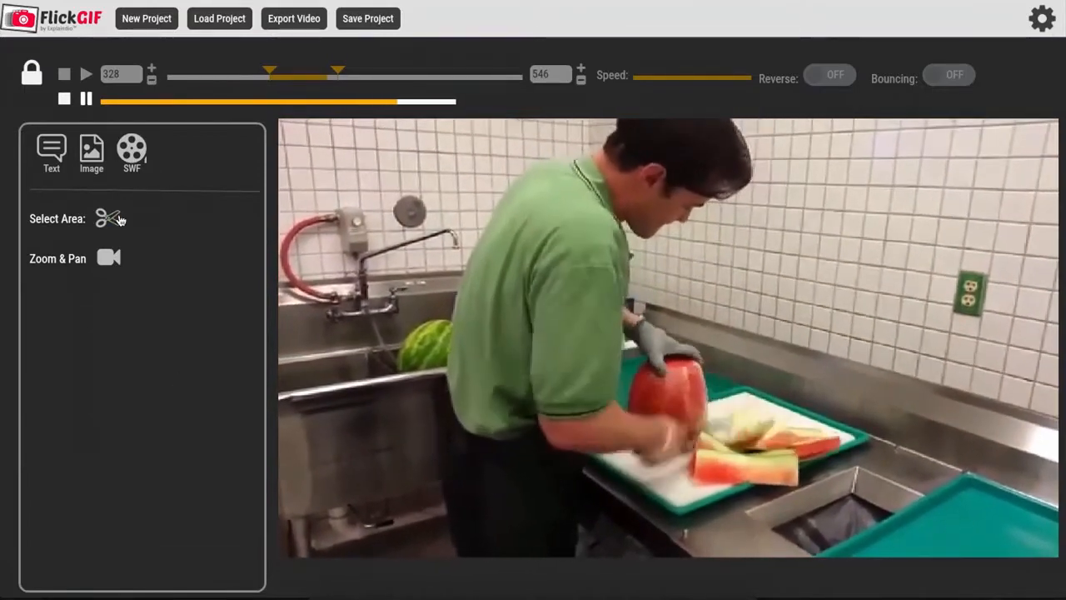
Step: Add a text overlay reading "Wow this is awesome" and place it across the upper part of the video
left_click(53, 155)
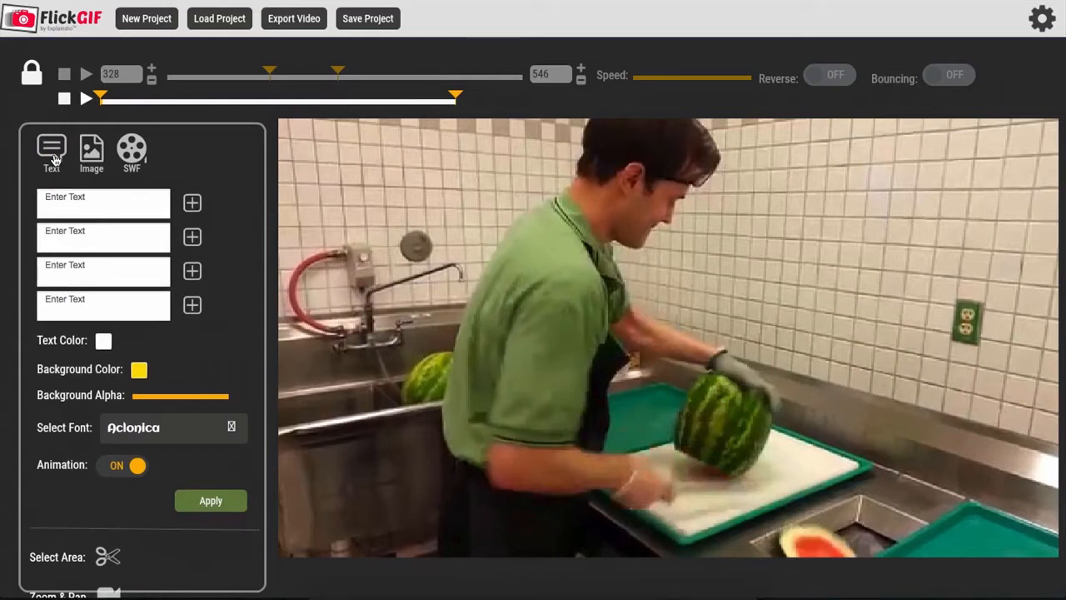
left_click(97, 200)
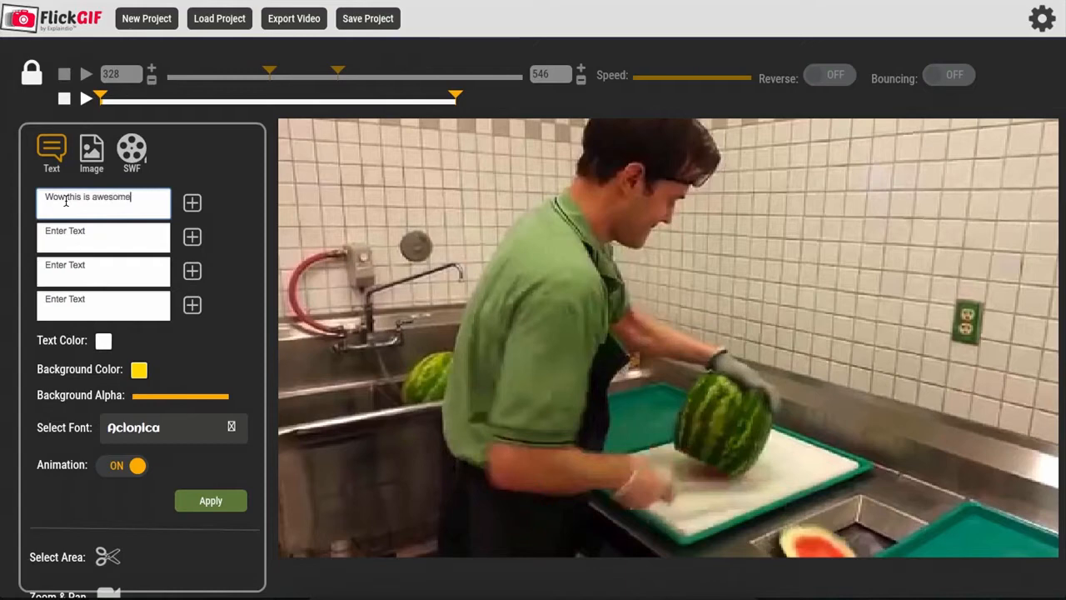
left_click(192, 205)
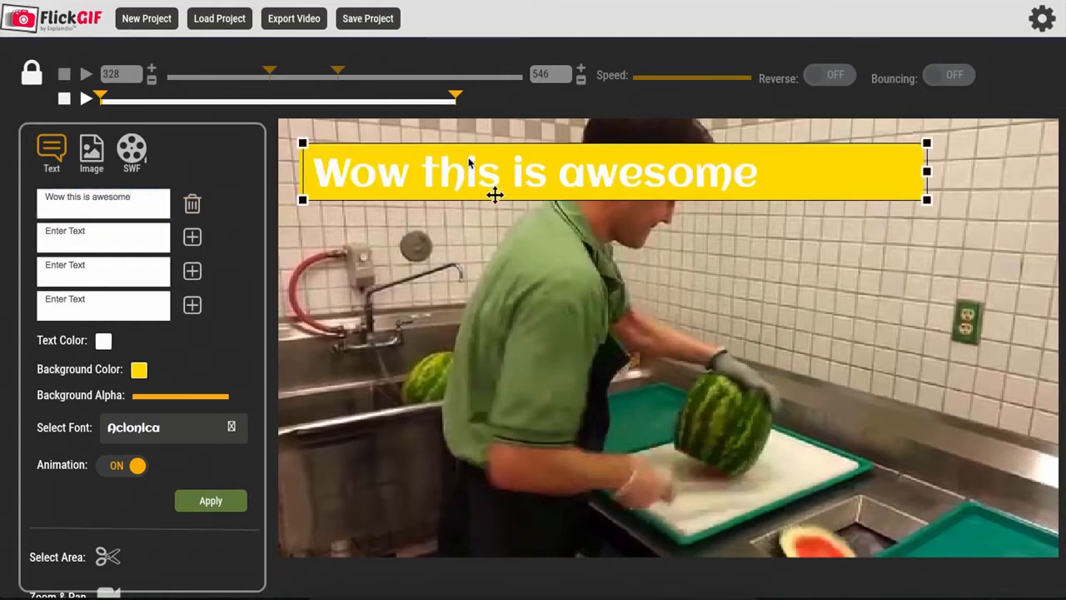
left_click_drag(469, 162, 531, 201)
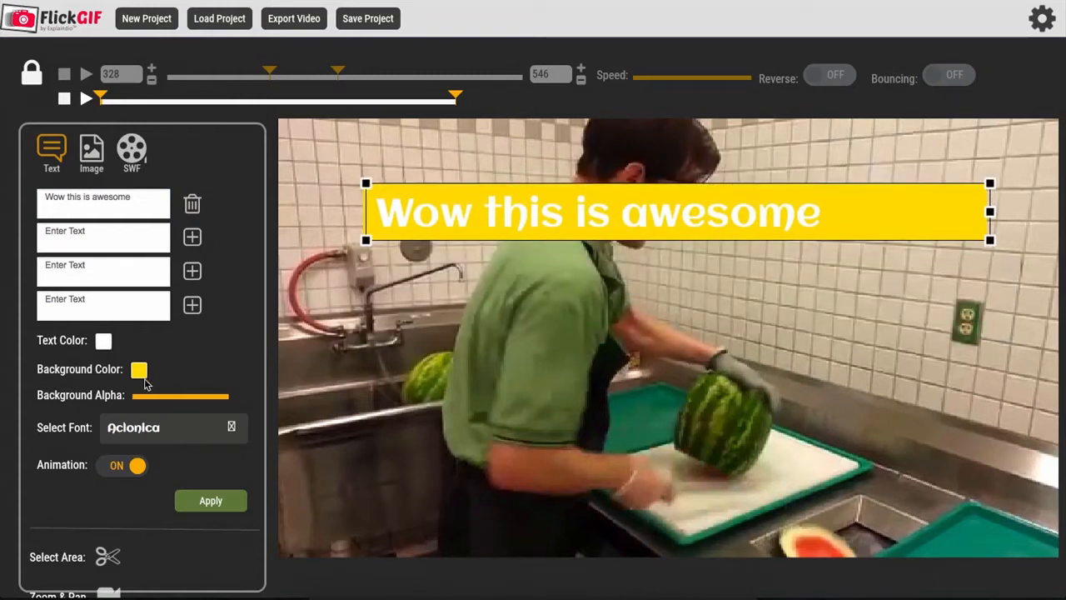
Step: Set the caption's background color to black and make the background slightly transparent
left_click(139, 371)
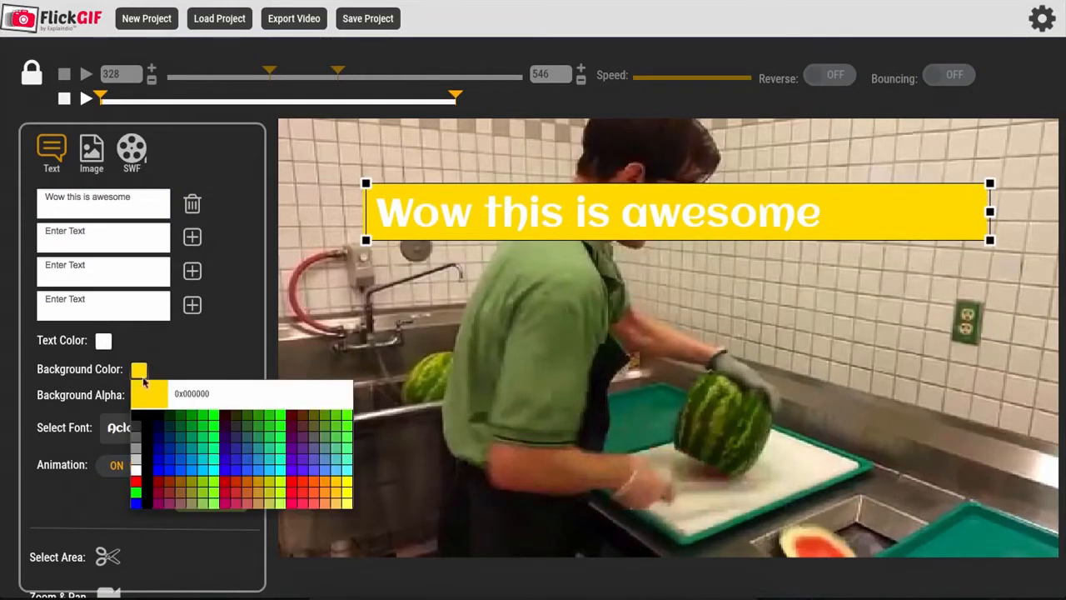
left_click(138, 422)
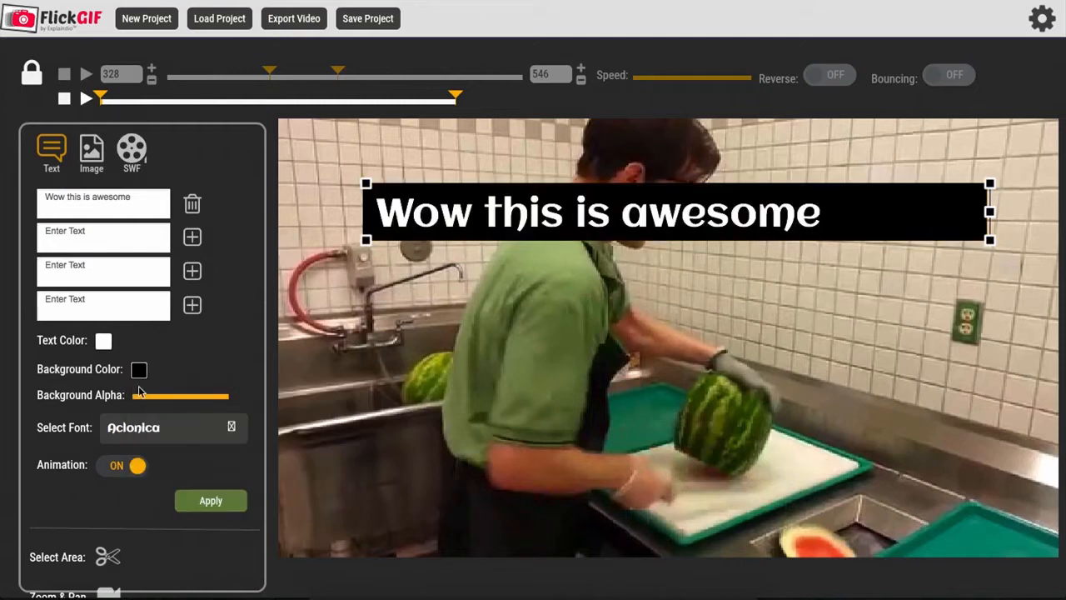
left_click_drag(165, 402, 223, 398)
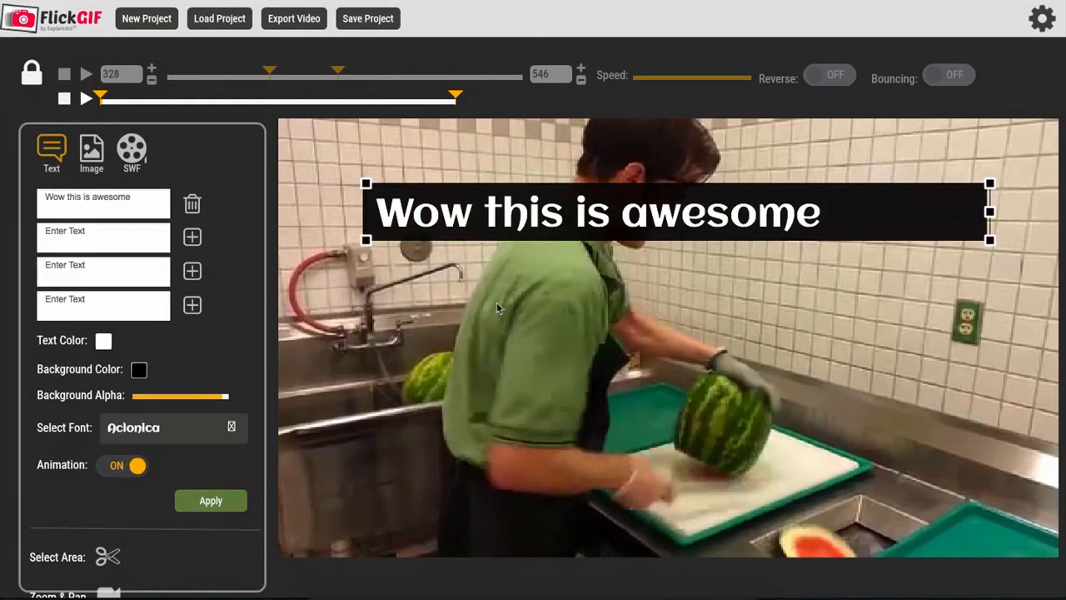
Step: Shrink the "Wow this is awesome" caption box and place it in the video's upper-right corner
left_click_drag(990, 214, 784, 230)
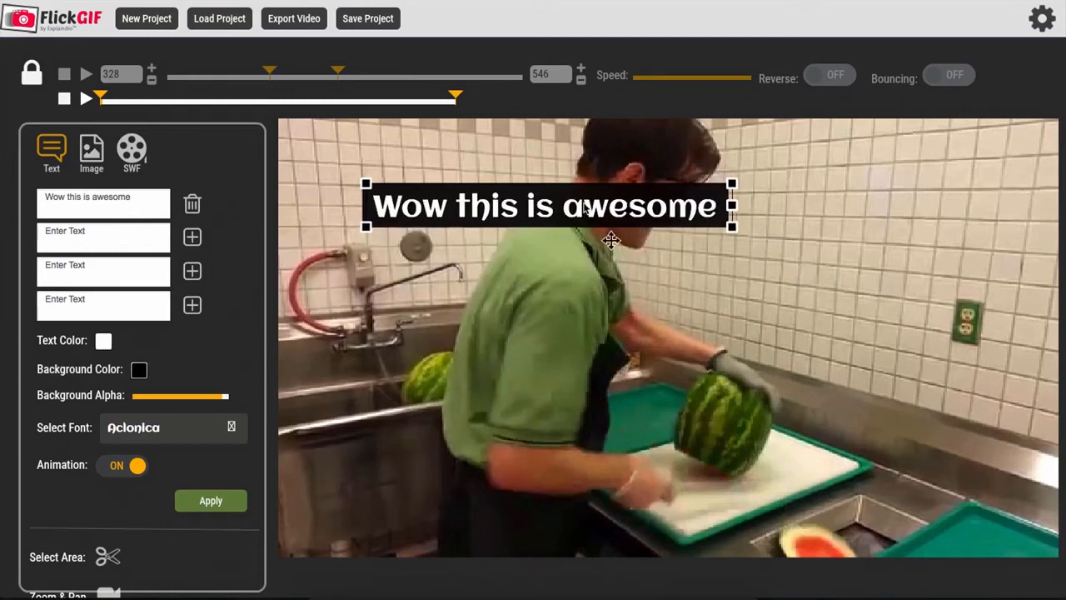
left_click_drag(617, 236, 934, 179)
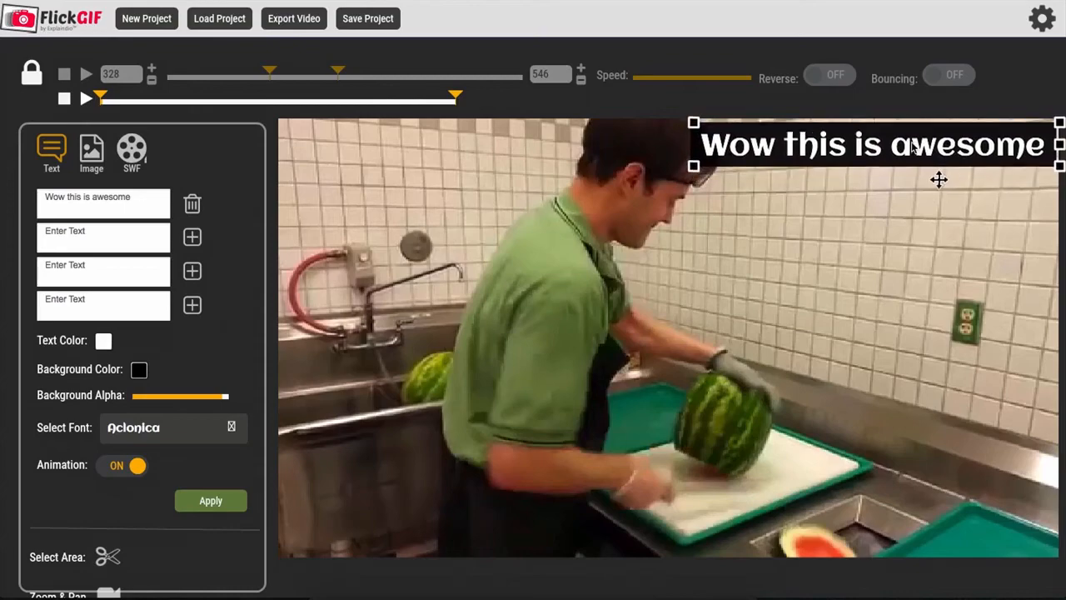
Step: Apply the animated "Wow this is awesome" caption to the video and reopen its text settings
left_click(212, 506)
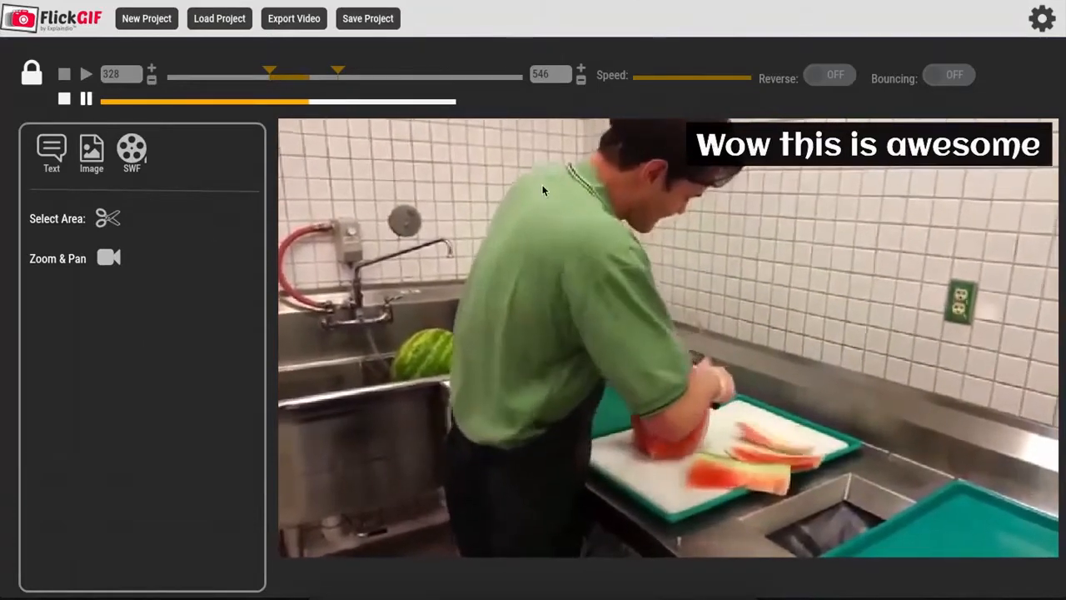
left_click(53, 149)
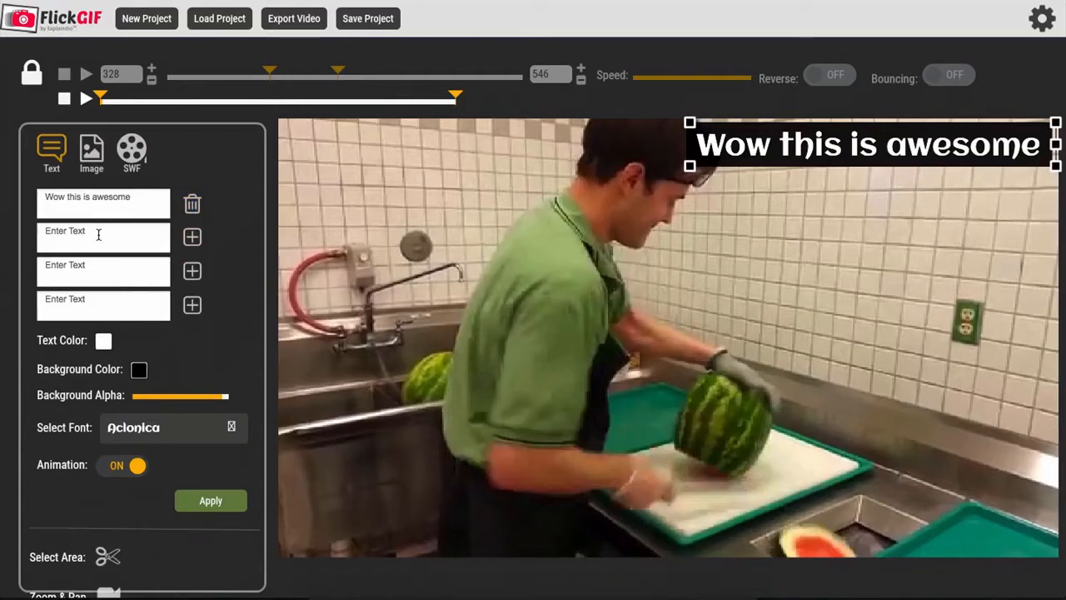
Step: Try overlaying the round orange-and-red logo image, shrunk and placed in the video's lower-right corner
left_click(91, 149)
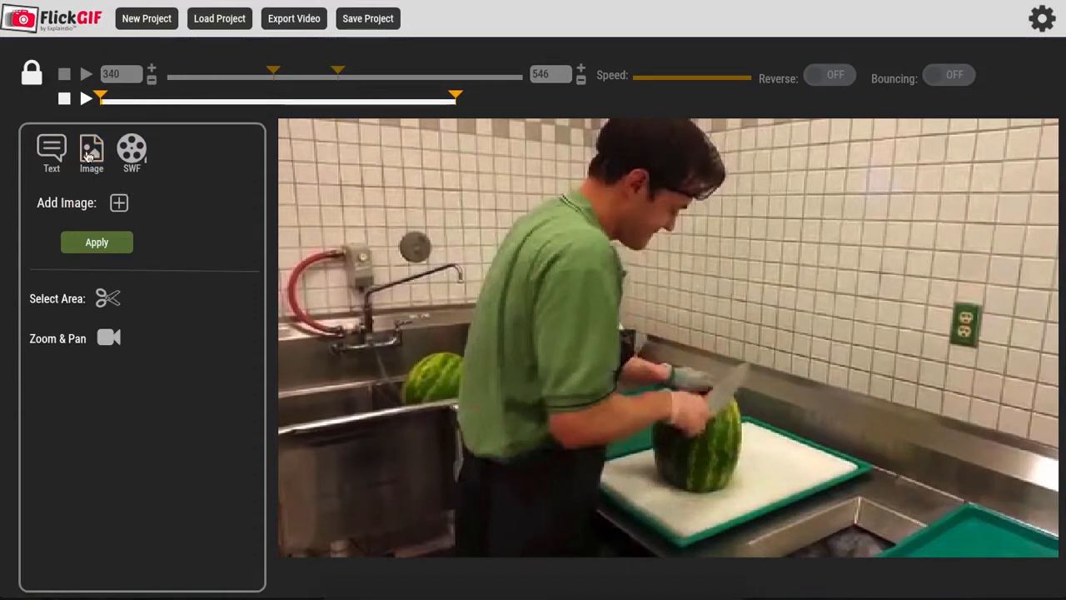
left_click(122, 211)
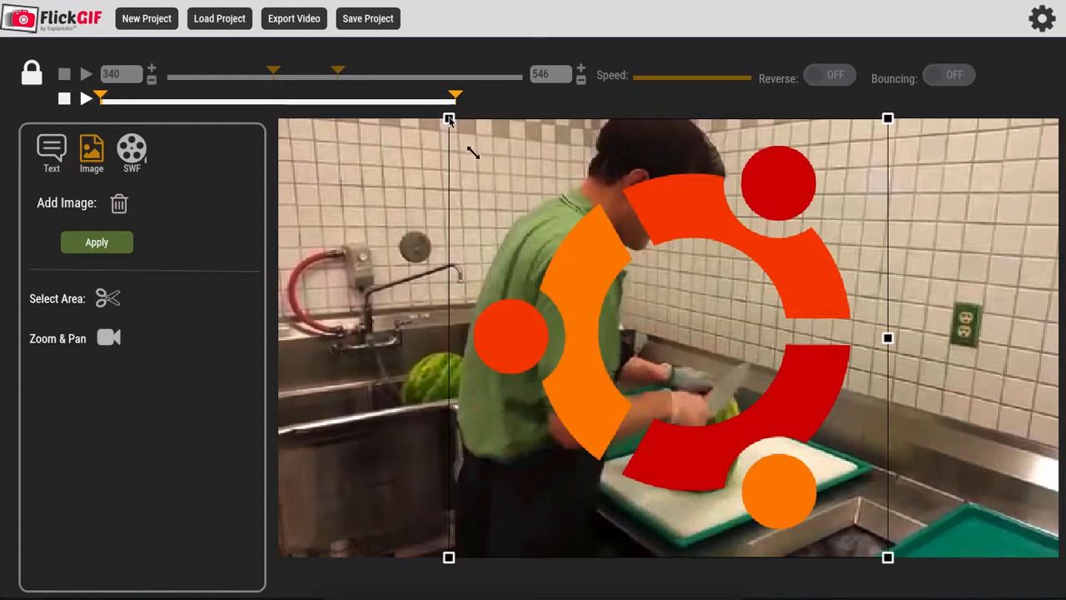
left_click_drag(449, 119, 629, 285)
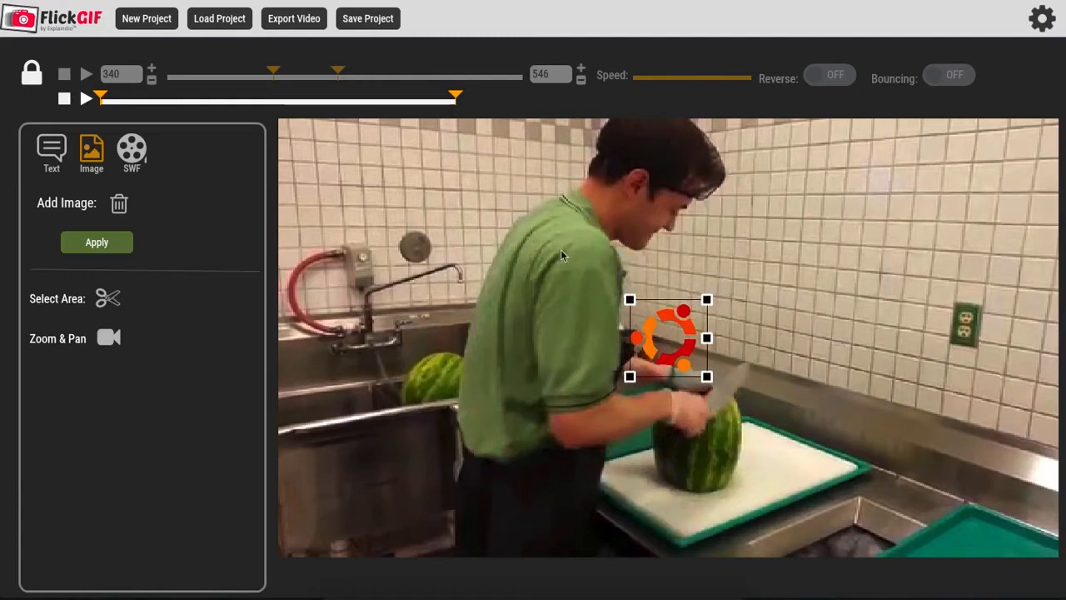
left_click_drag(644, 315, 996, 498)
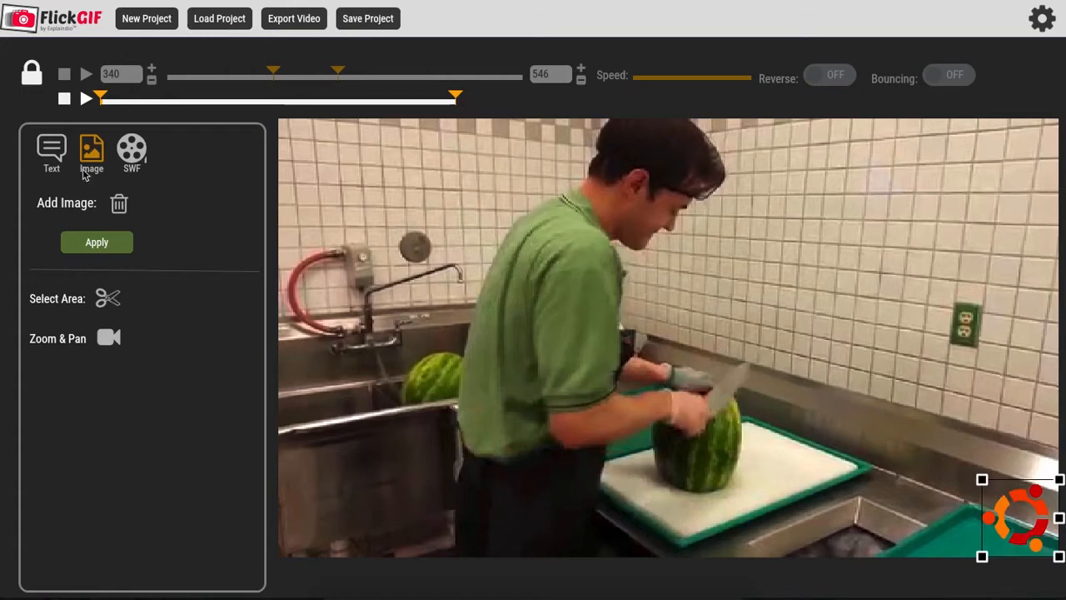
Step: Add the water bottle SWF animation and apply it to the video
left_click(132, 147)
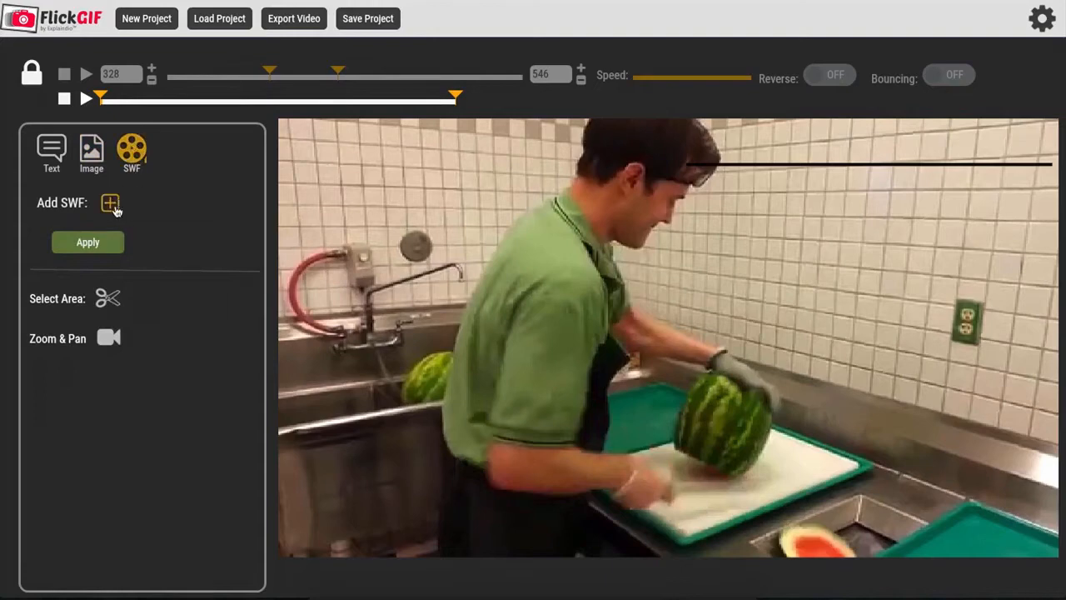
left_click(110, 204)
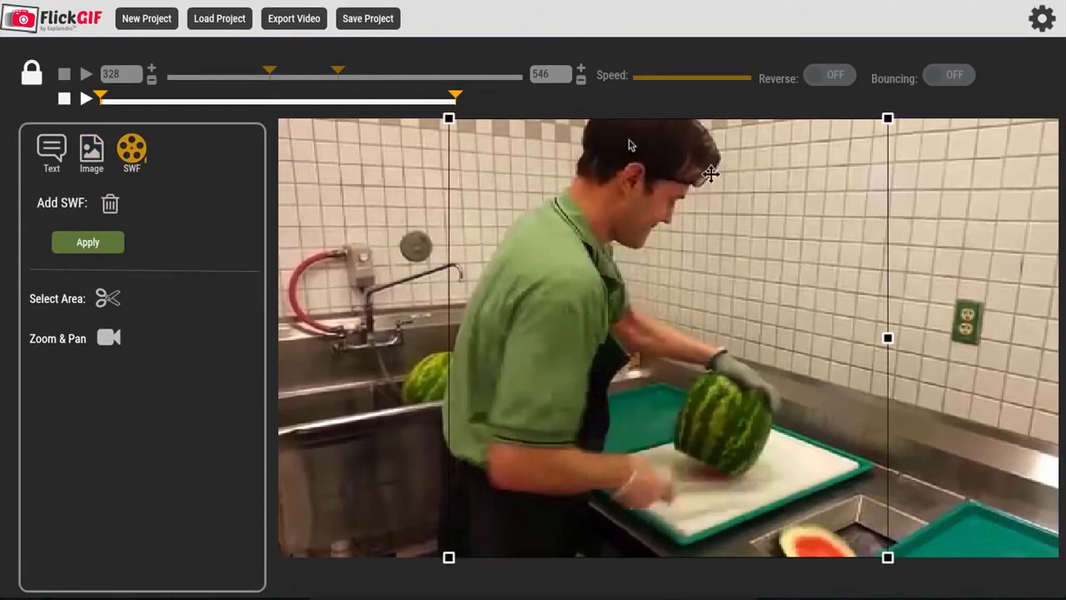
left_click(119, 241)
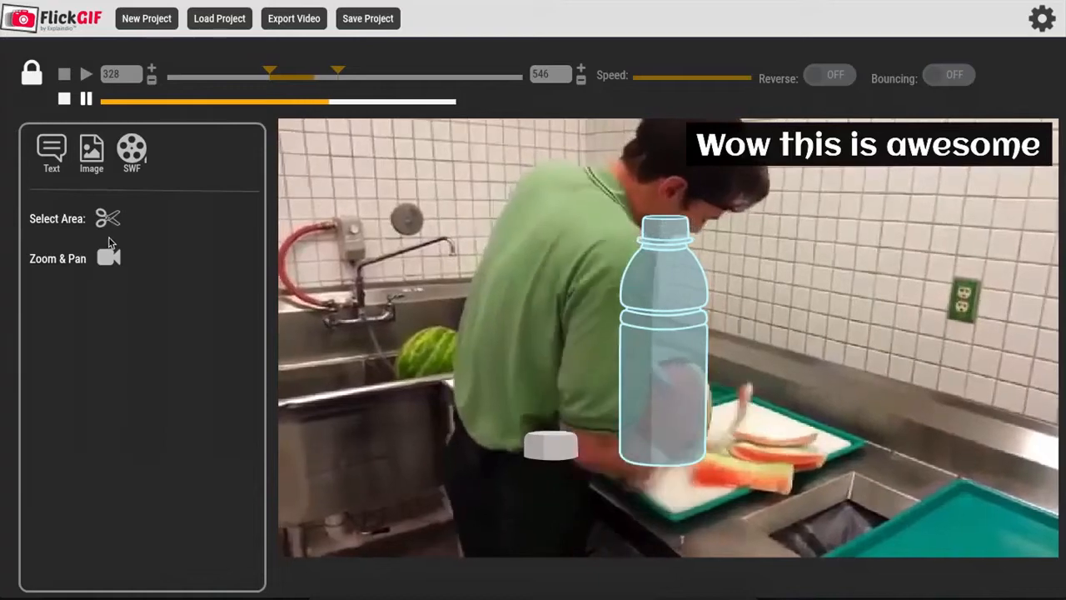
Step: Shrink the water bottle animation, place it in the video's lower-left corner and apply the change
left_click(131, 145)
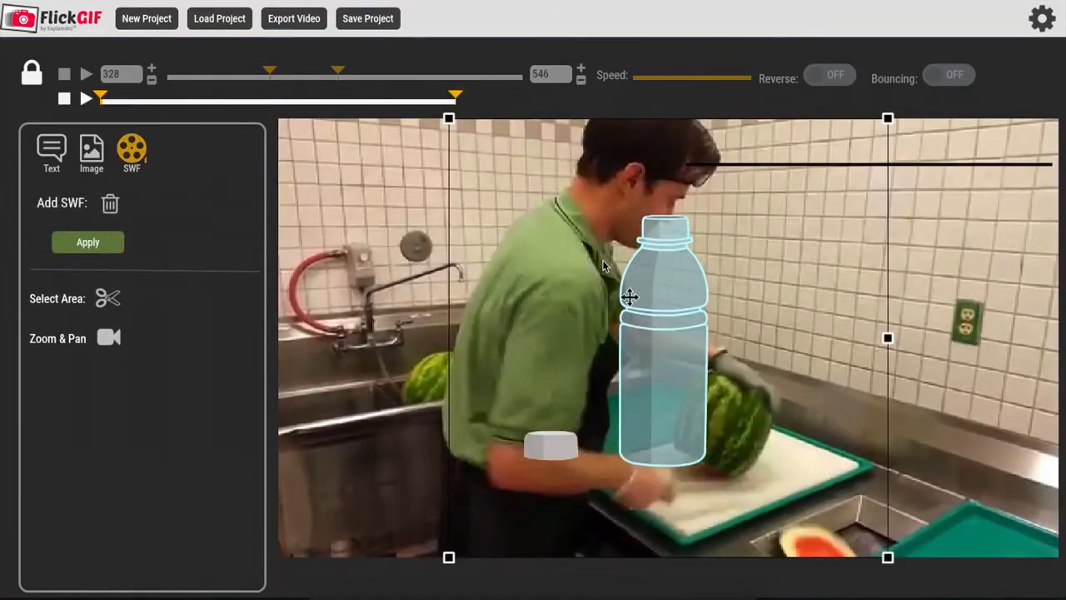
left_click_drag(450, 119, 554, 206)
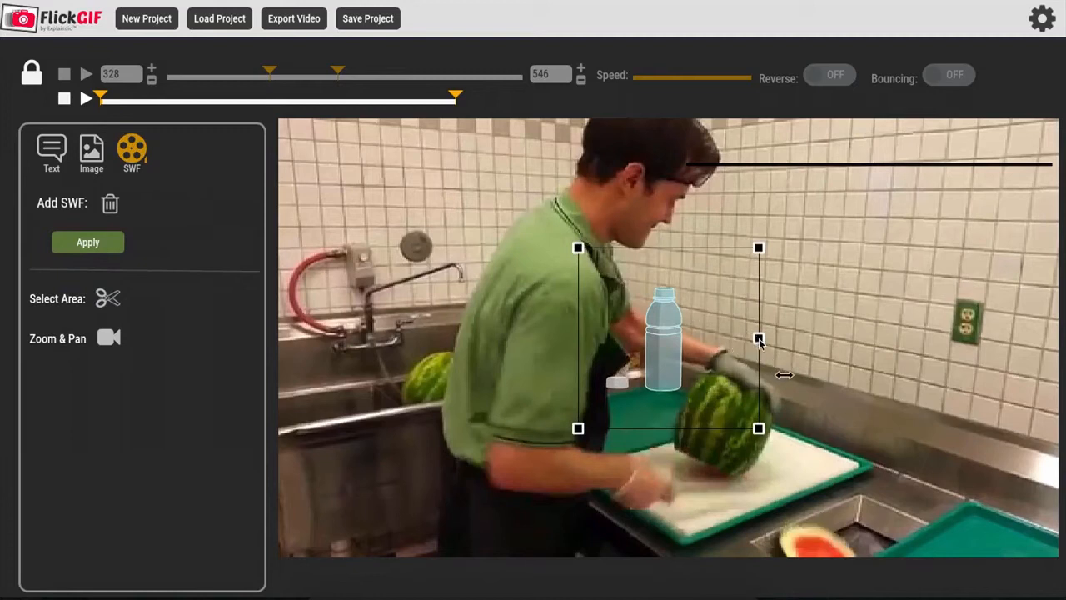
left_click_drag(613, 338, 385, 468)
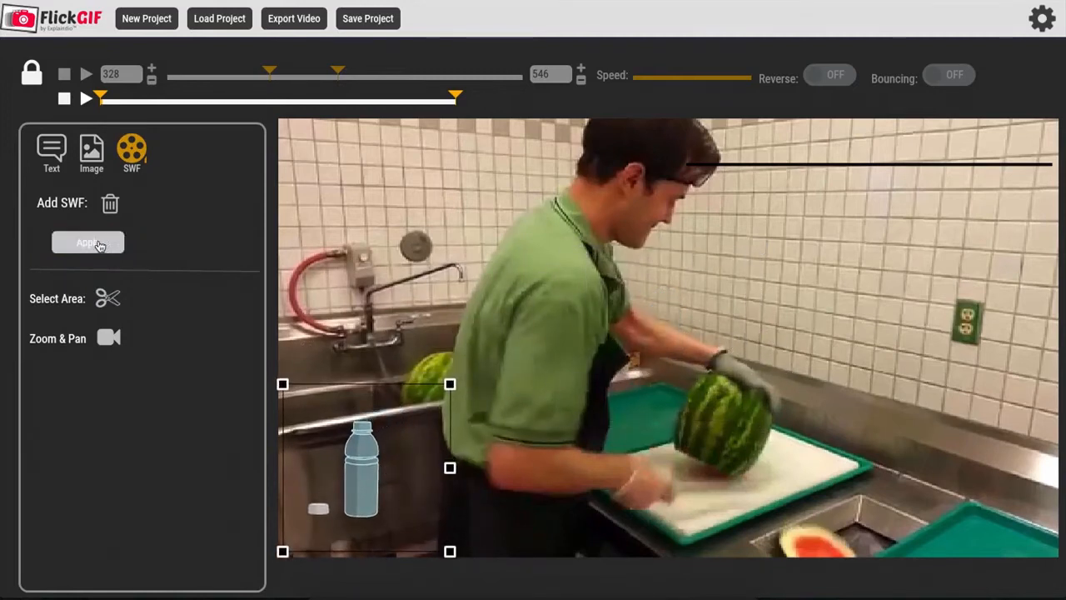
left_click(95, 242)
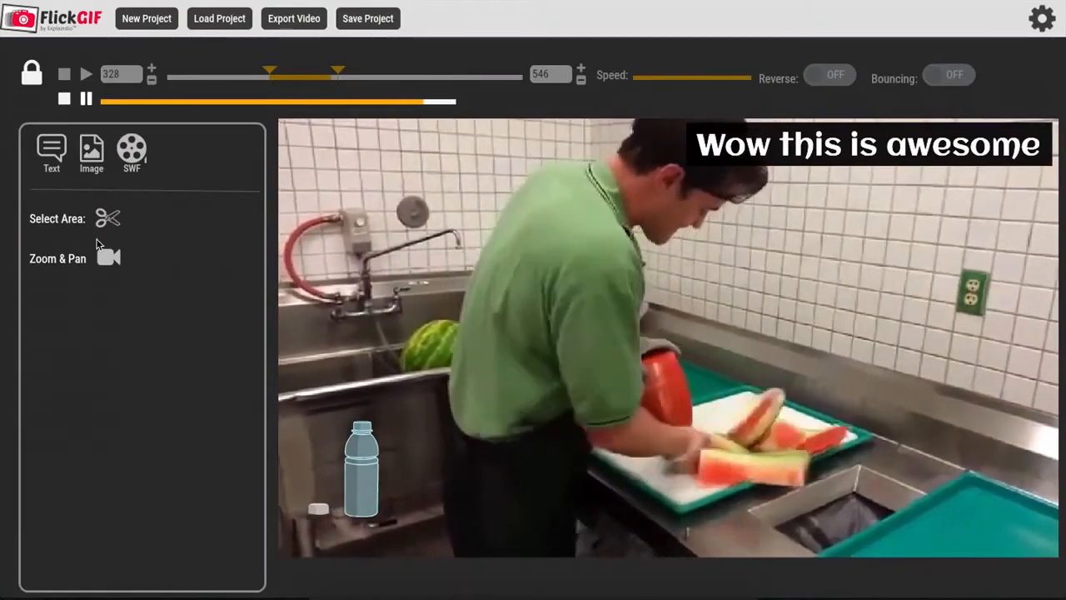
Step: Try out the 16:9, 9:16 and 1:1 crop areas on the video and turn area selection back off
left_click(108, 220)
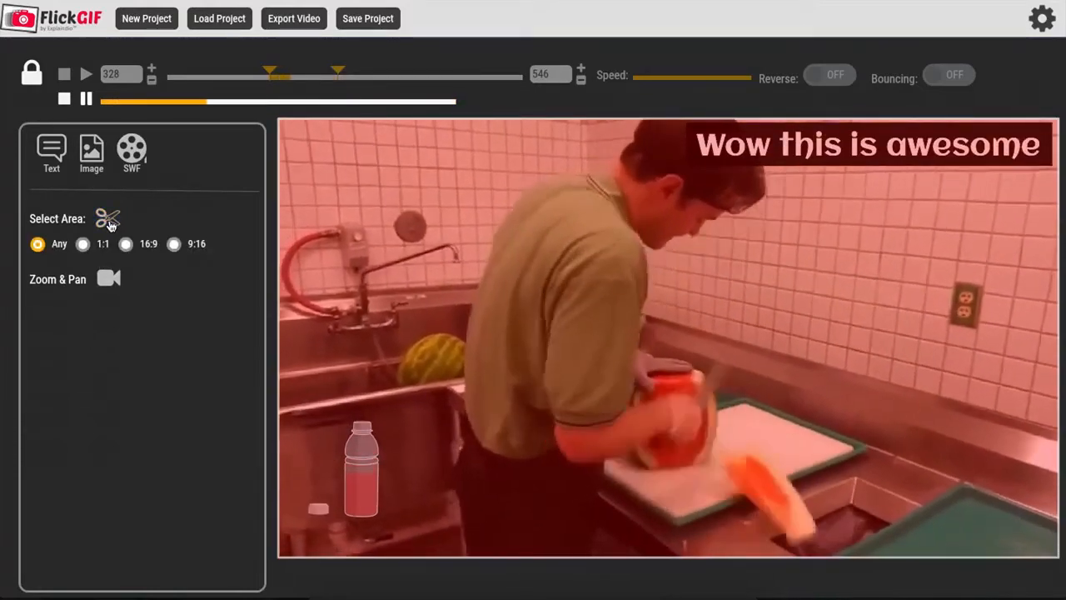
left_click(140, 244)
left_click(173, 244)
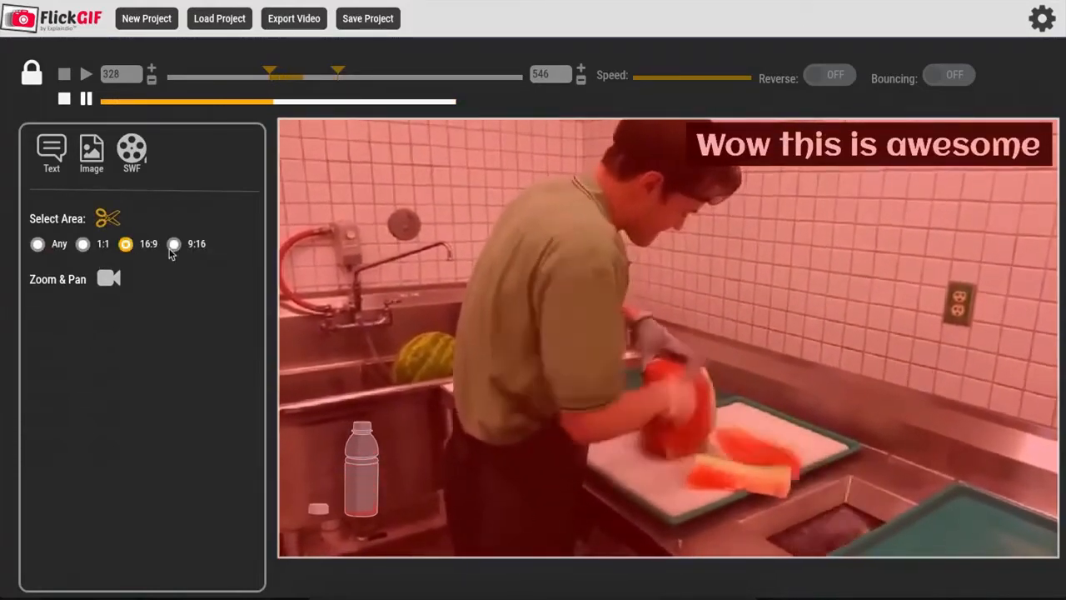
left_click(84, 244)
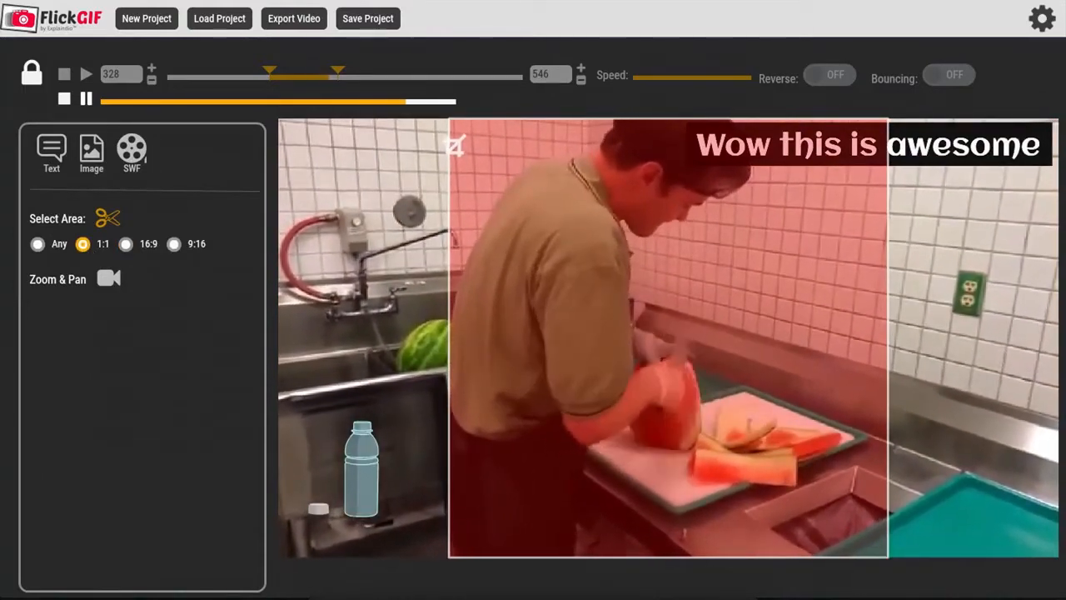
left_click_drag(551, 240, 464, 232)
left_click_drag(616, 311, 666, 304)
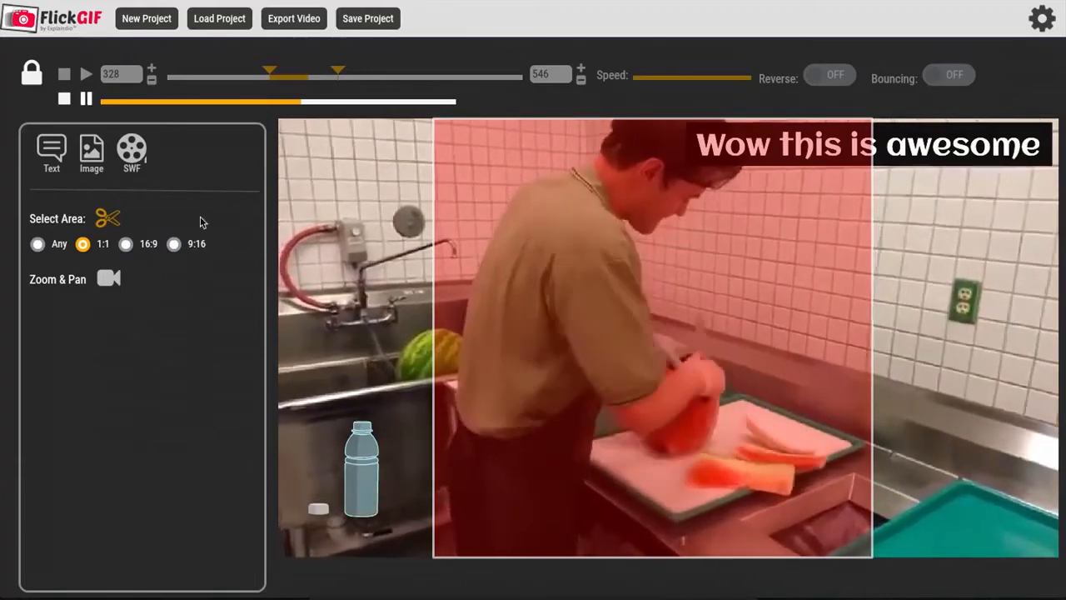
left_click(38, 244)
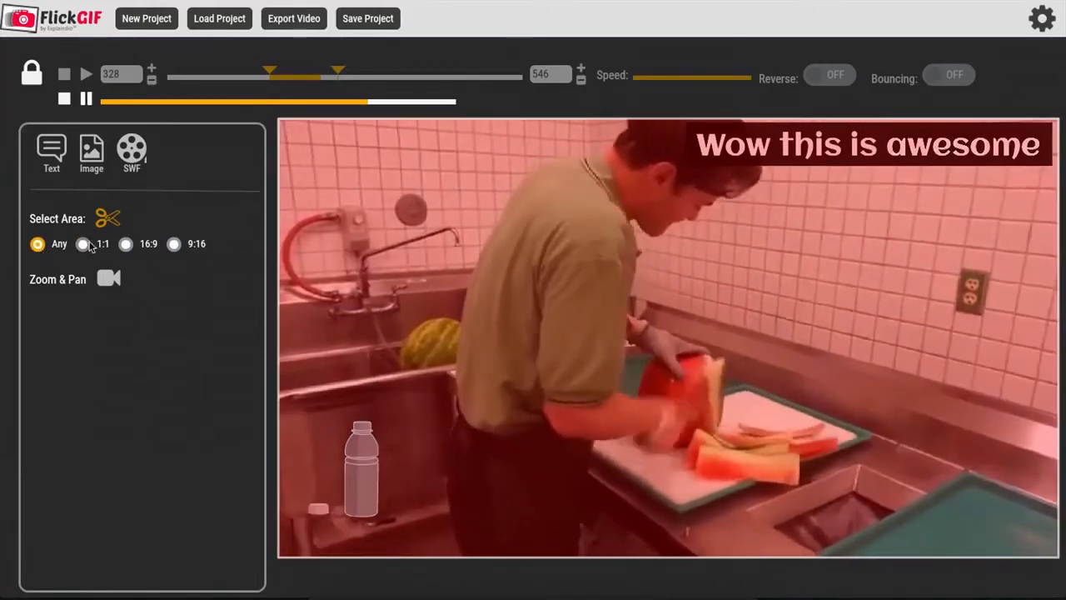
left_click(108, 219)
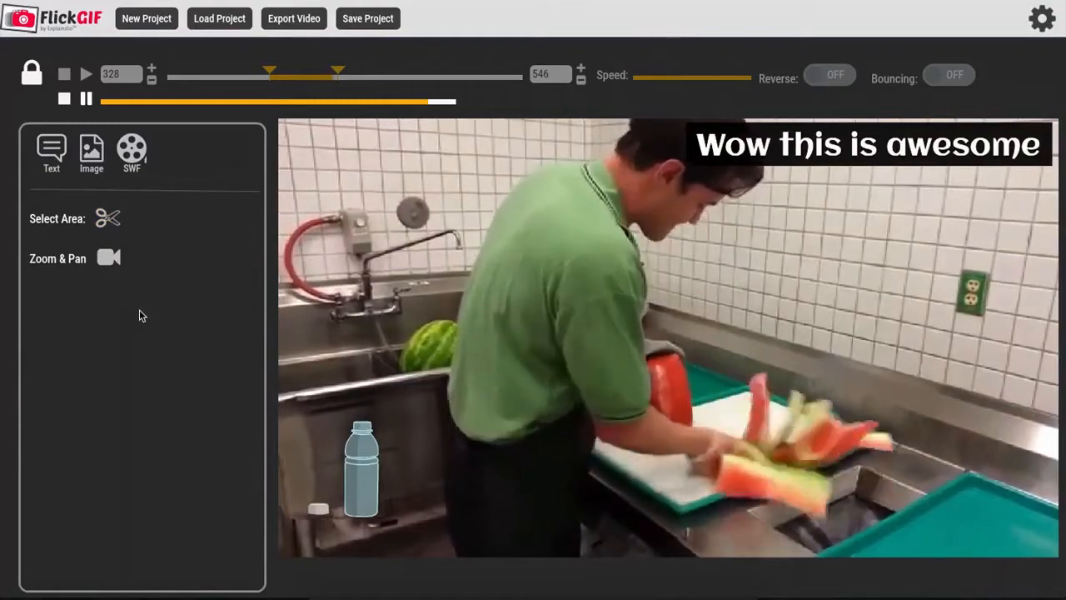
Step: Add a Zoom & Pan keyframe at frame 24 framing a 369 by 208 area around the watermelon at x 173, y 111
left_click(109, 259)
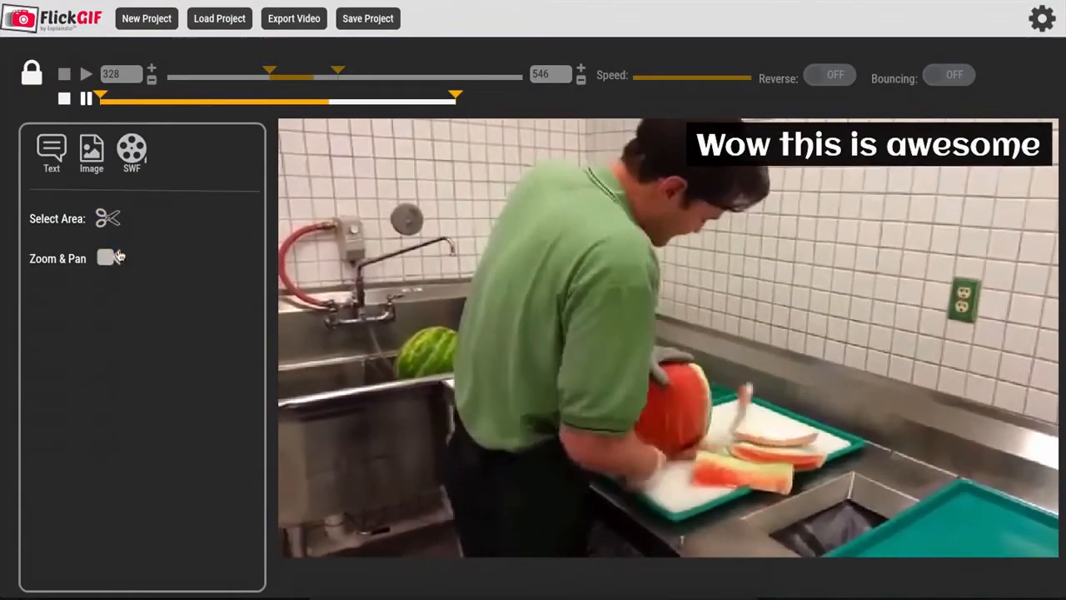
left_click(110, 260)
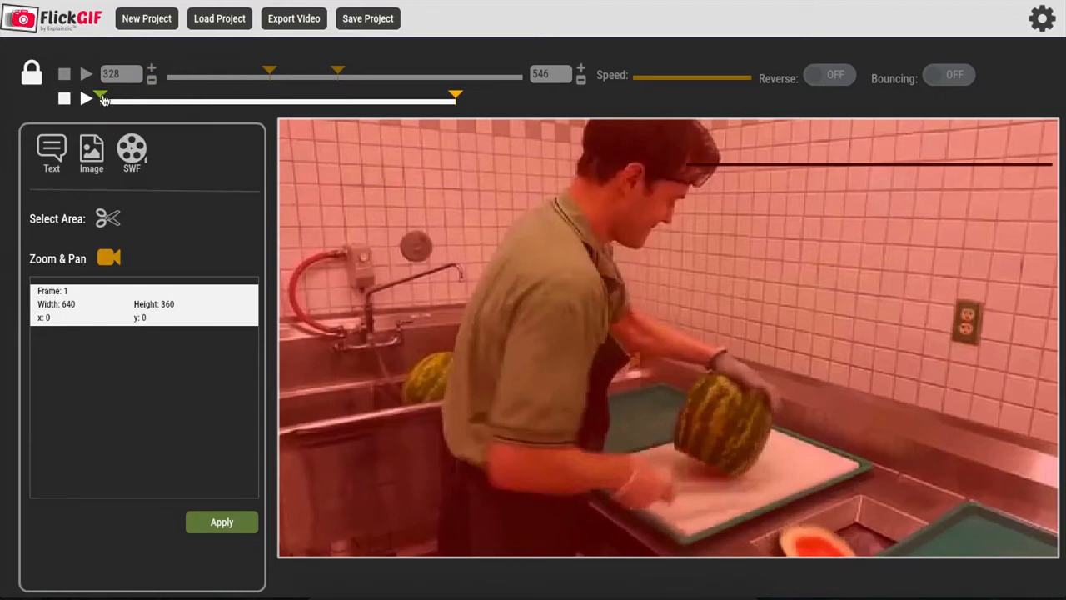
left_click_drag(102, 98, 141, 99)
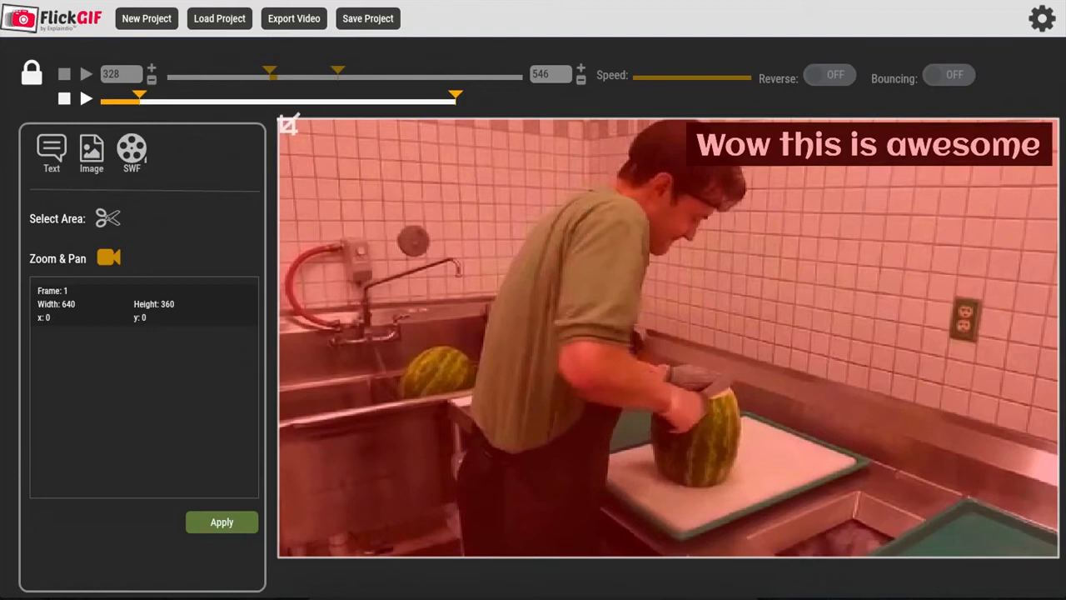
left_click_drag(287, 128, 487, 186)
left_click_drag(695, 292, 692, 364)
left_click_drag(492, 196, 616, 263)
left_click_drag(793, 317, 679, 381)
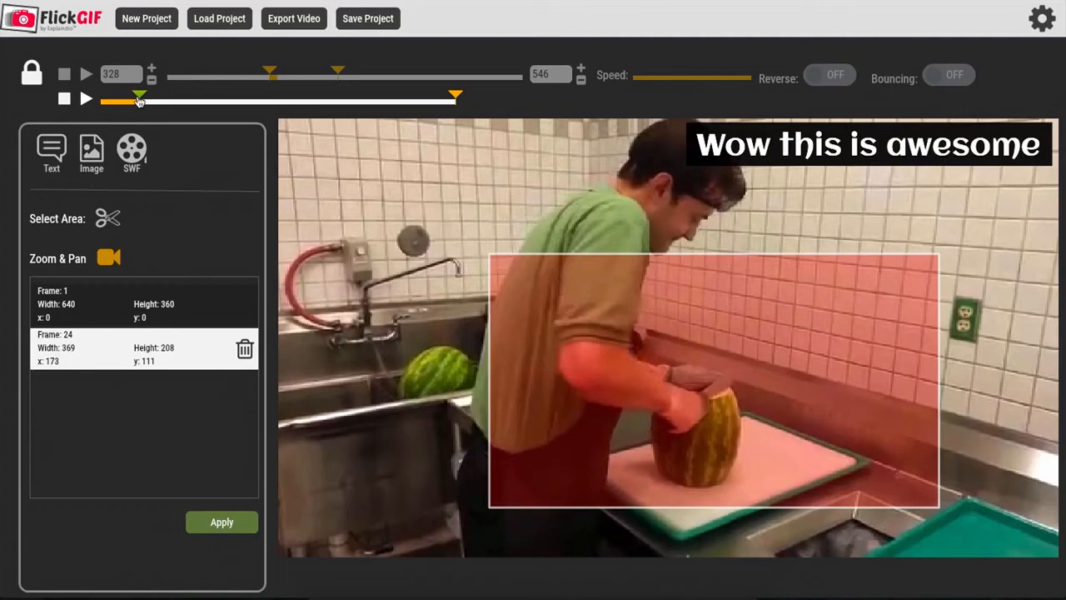
Step: Add a Zoom & Pan keyframe at frame 60 covering the full 640 by 360 view and apply the zoom effect
left_click_drag(141, 100, 201, 102)
left_click_drag(501, 264, 348, 193)
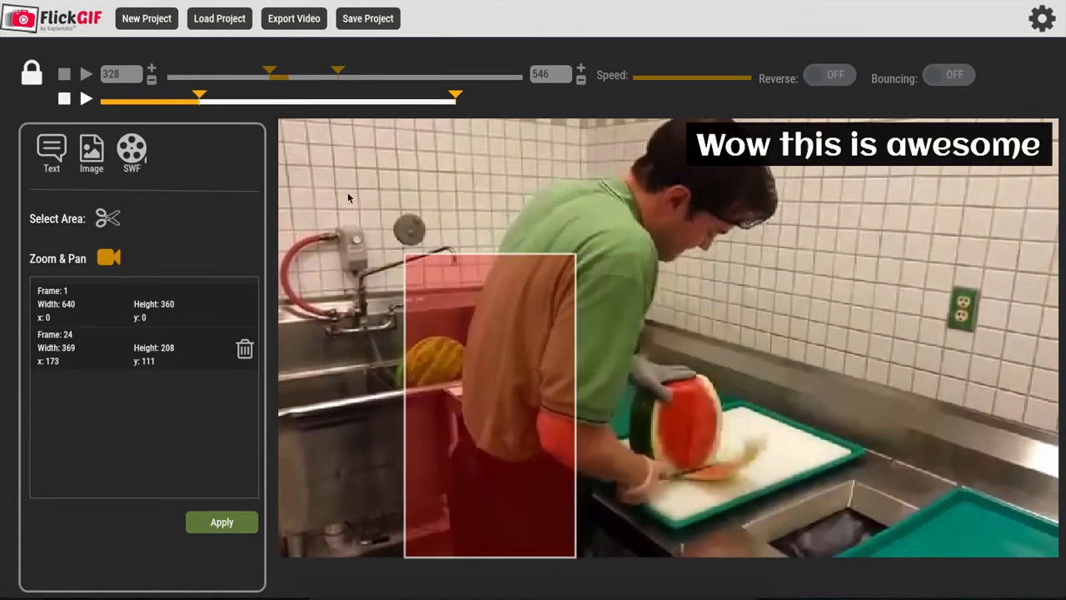
left_click_drag(325, 143, 609, 202)
left_click_drag(640, 304, 324, 171)
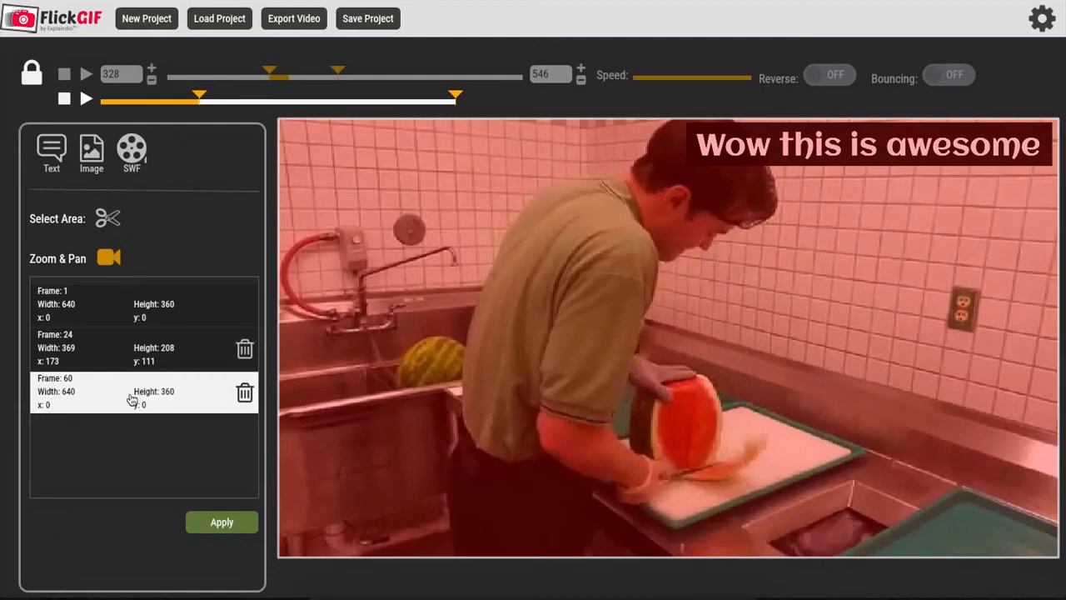
left_click(209, 520)
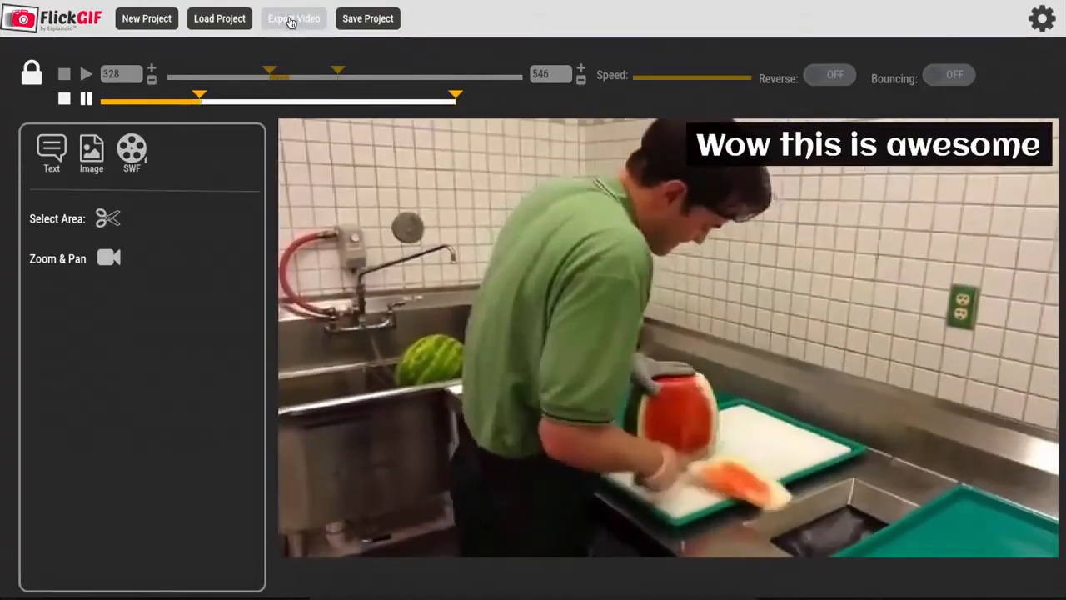
Step: Export the video as an MP4 named finalVideo at its original size with the Black and White filter
left_click(291, 20)
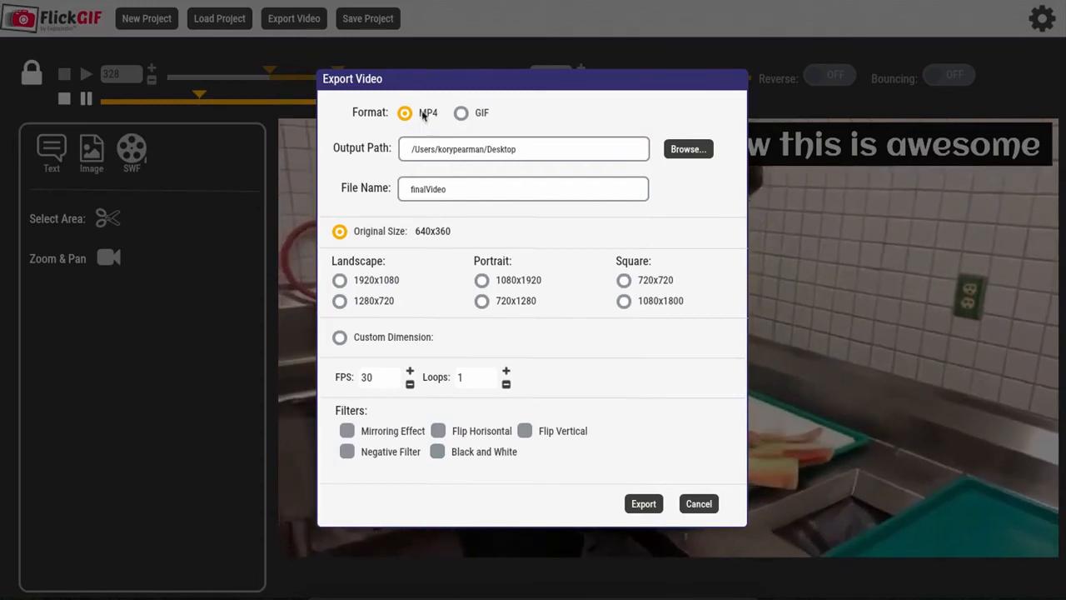
left_click(438, 452)
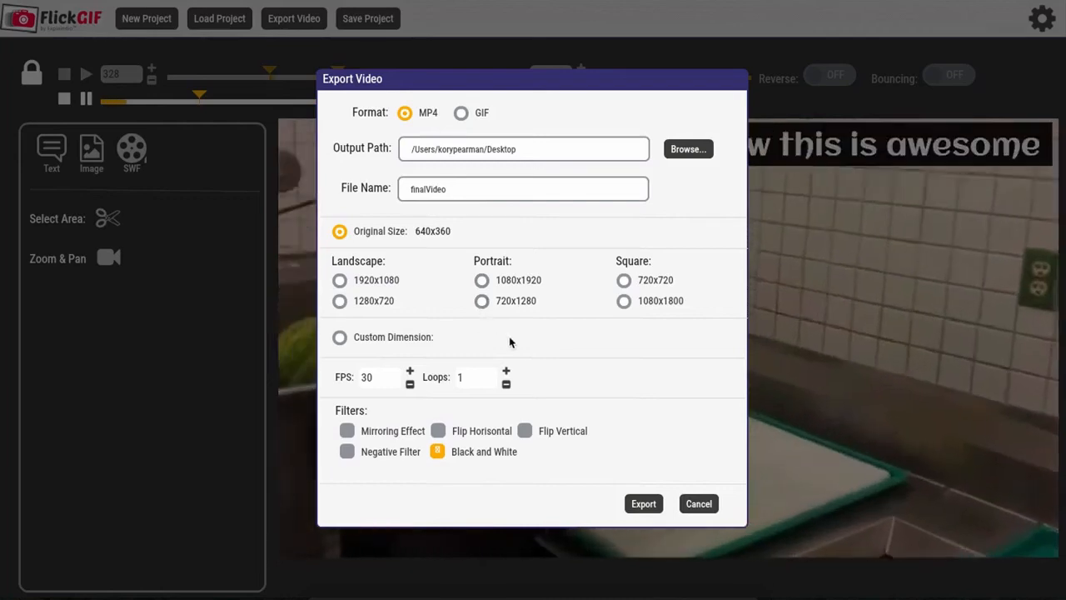
left_click(643, 504)
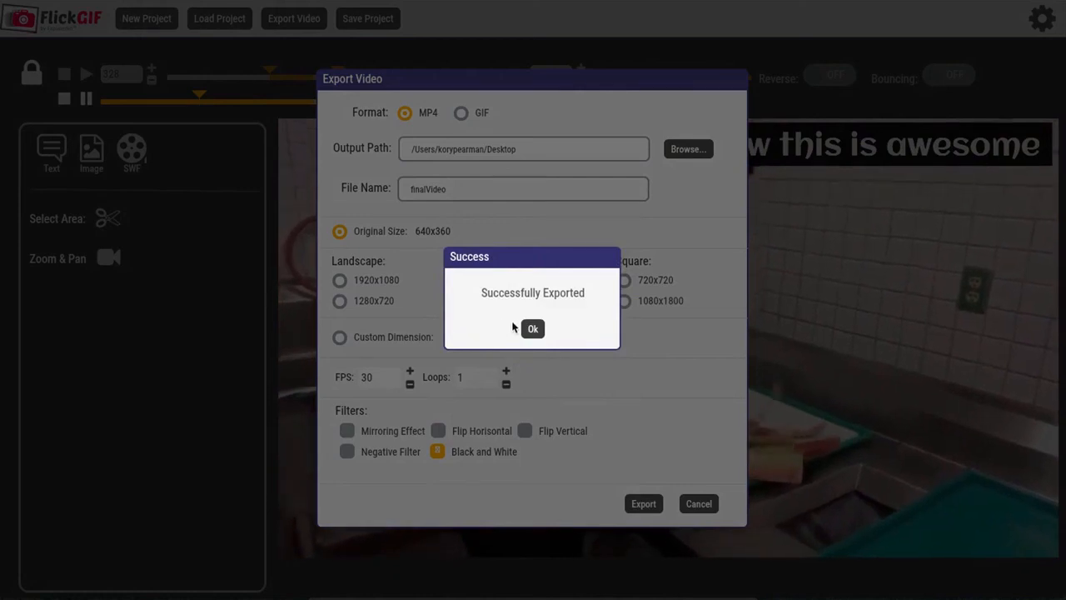
left_click(526, 328)
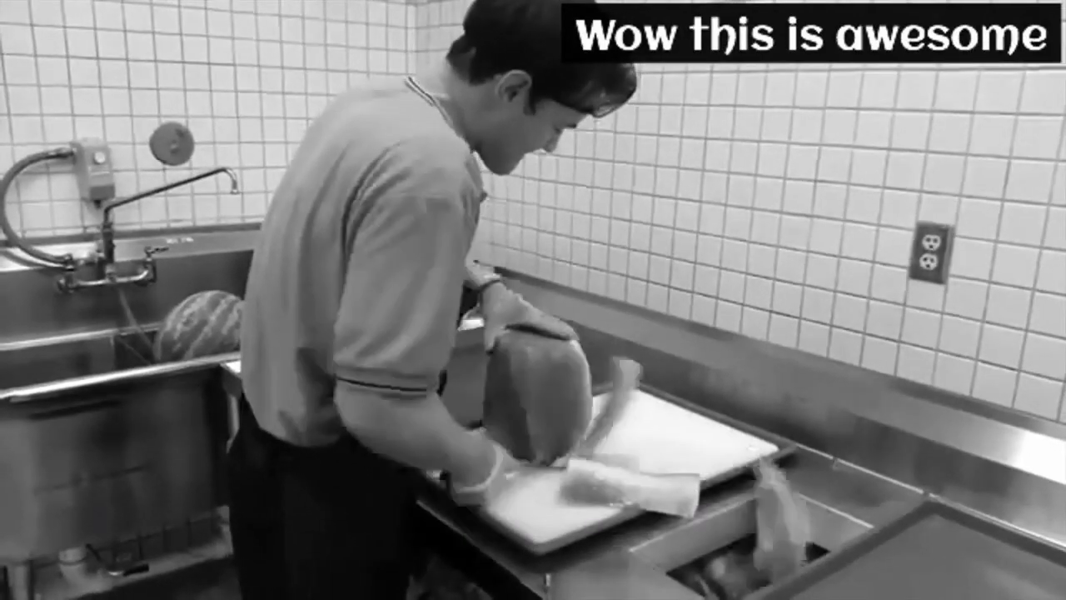
mouse_move(444, 280)
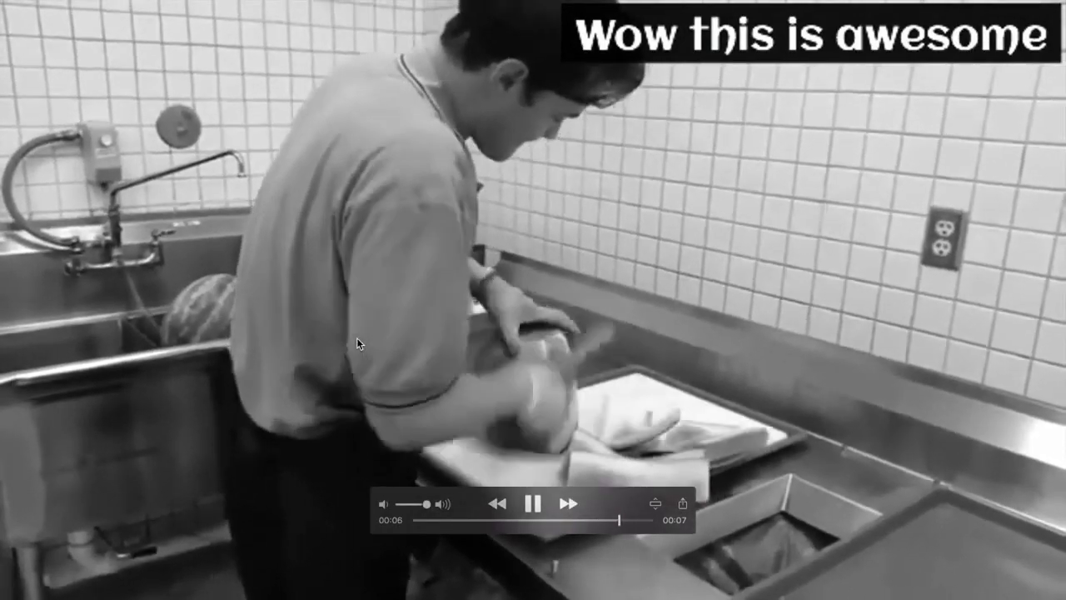